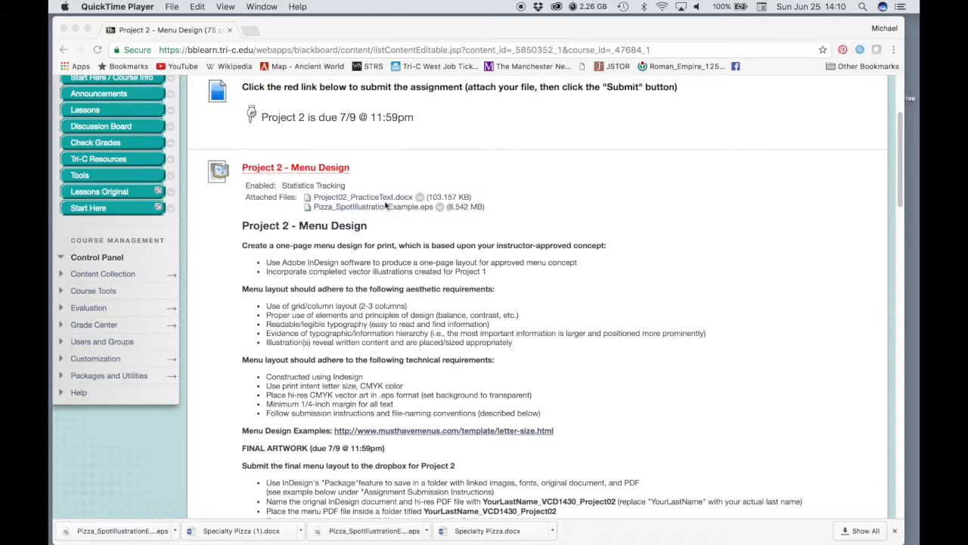
Download the assignment's attached Project02_PracticeText.docx and Pizza_SpotIllustrationExample.eps files and return to the desktop
{"action": "left_click", "coordinate": [416, 200]}
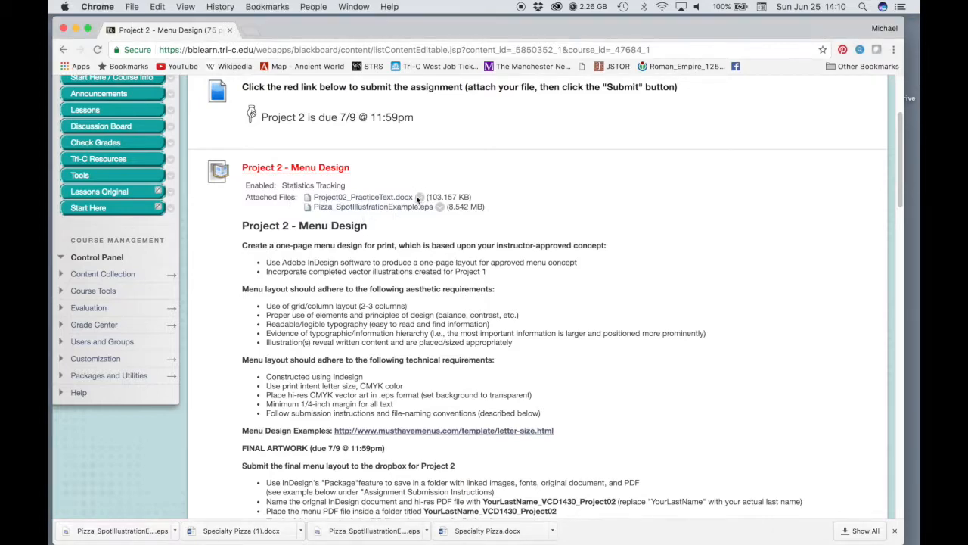
{"action": "left_click", "coordinate": [404, 198]}
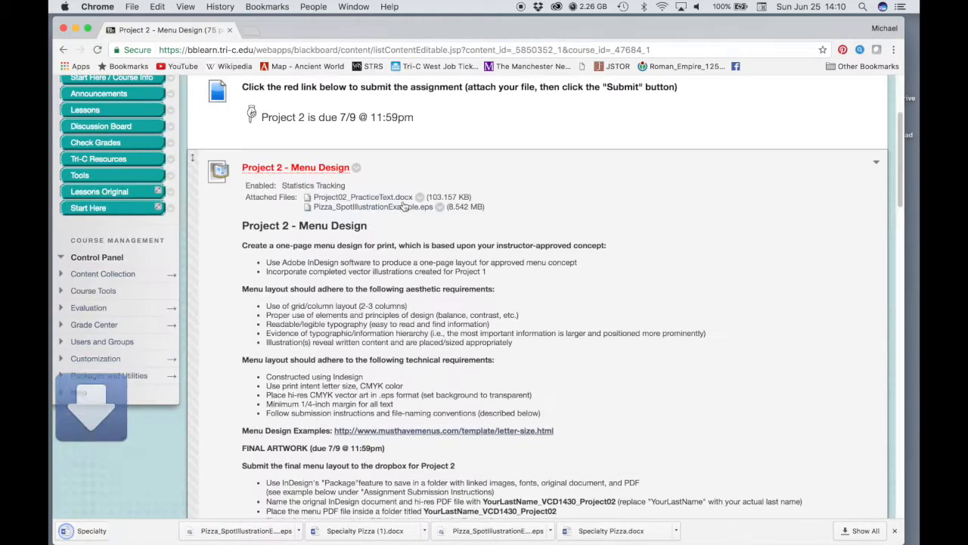
{"action": "left_click", "coordinate": [401, 209]}
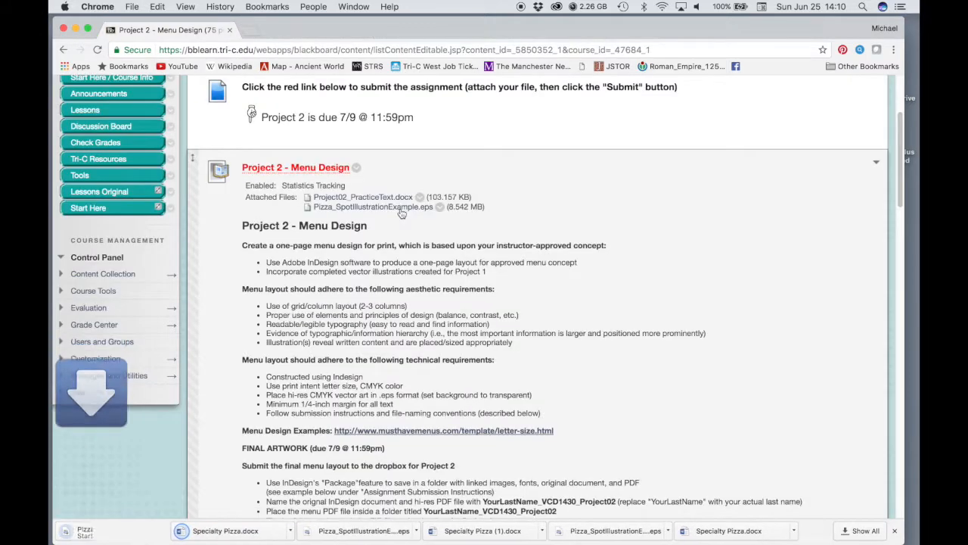
{"action": "key", "text": "super+h"}
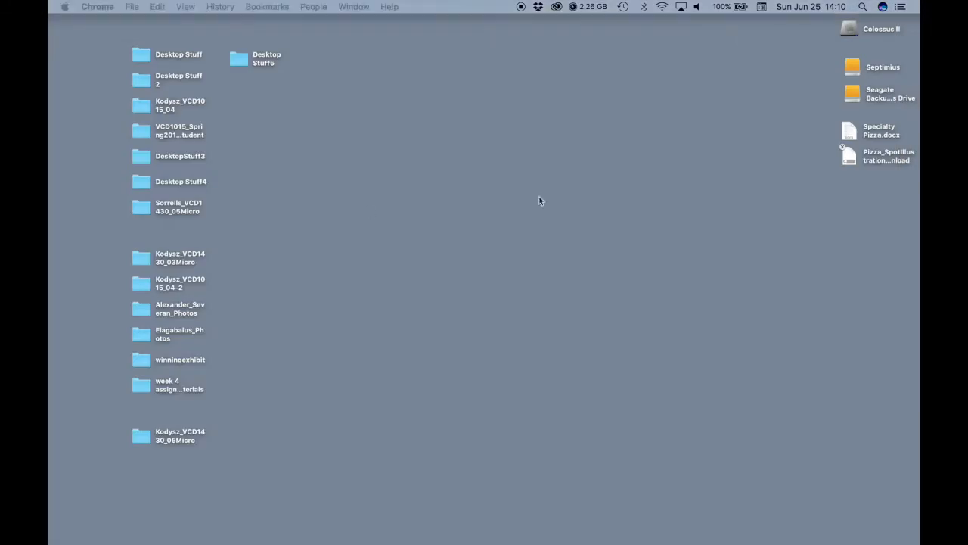
Create a folder on the desktop named with the designer's last name followed by _VCD1430_Project02
{"action": "right_click", "coordinate": [707, 136]}
{"action": "left_click", "coordinate": [710, 142]}
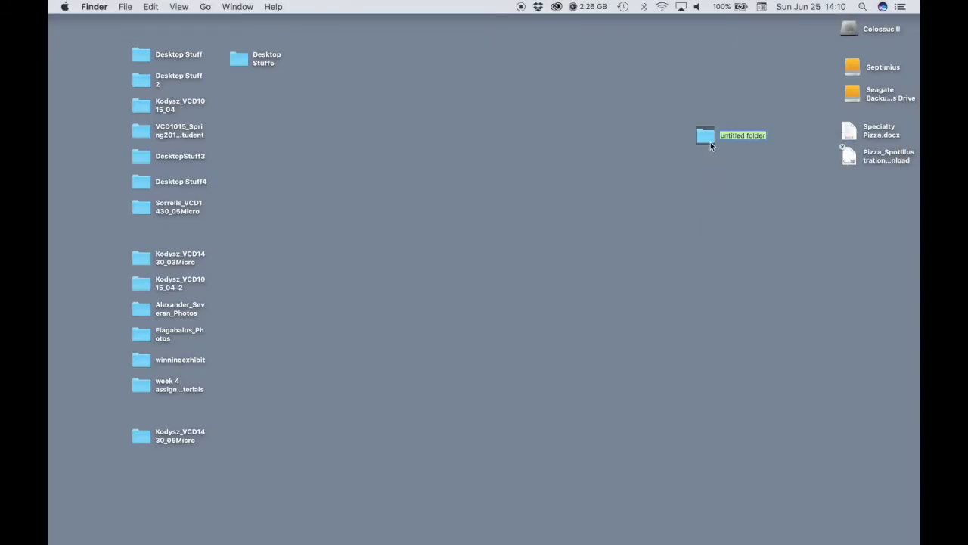
{"action": "type", "text": "Kodysz_VC"}
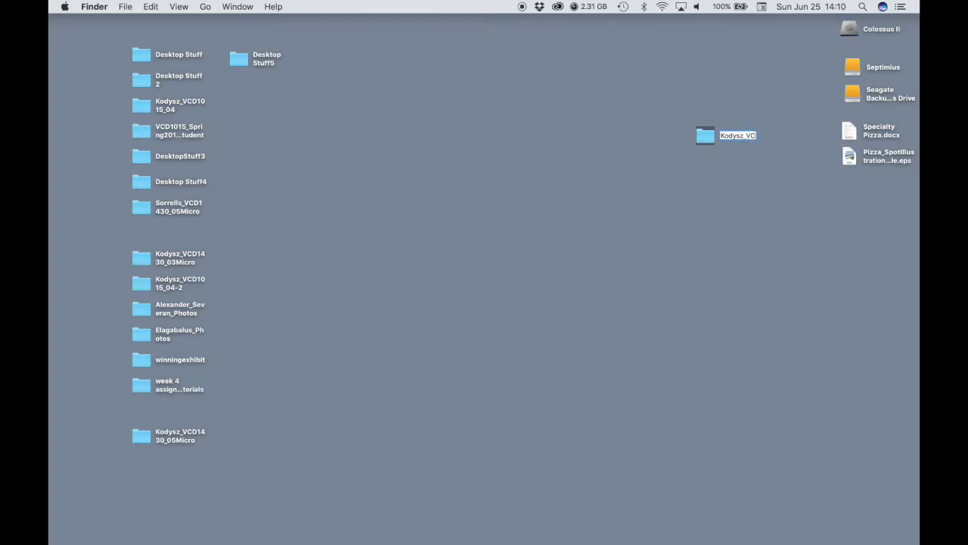
{"action": "type", "text": "D1430"}
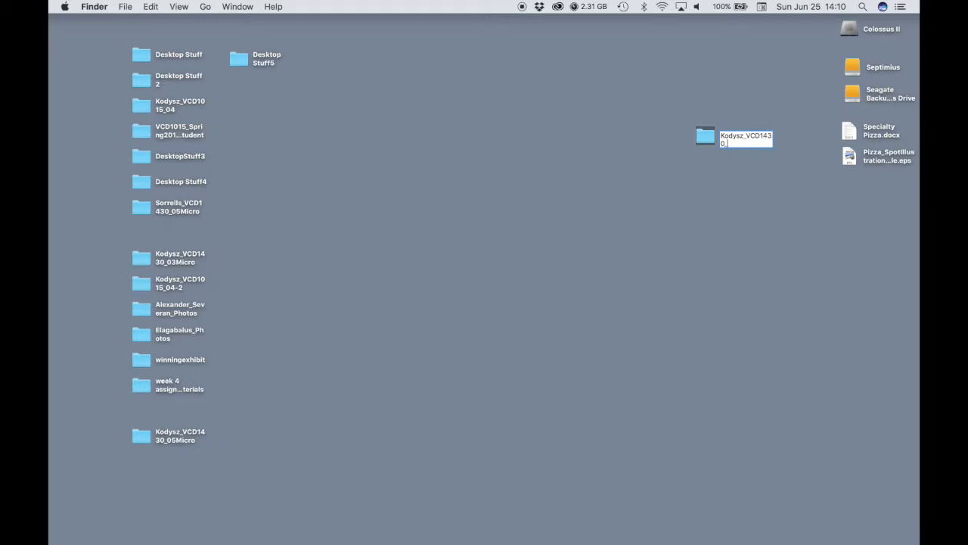
{"action": "type", "text": "_Project02"}
{"action": "key", "text": "Return"}
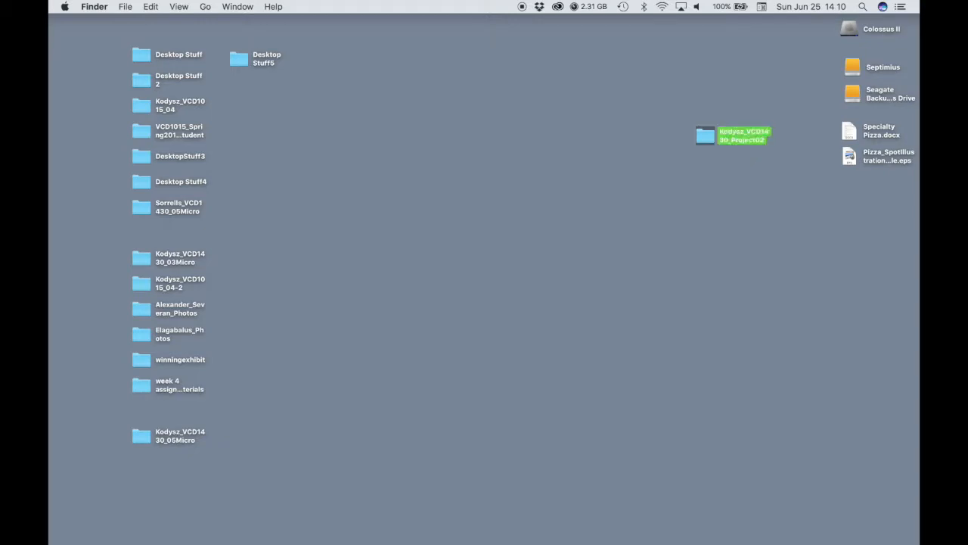
Create a subfolder named Images inside the new project folder
{"action": "double_click", "coordinate": [697, 148]}
{"action": "right_click", "coordinate": [476, 243]}
{"action": "left_click", "coordinate": [492, 250]}
{"action": "type", "text": "Images"}
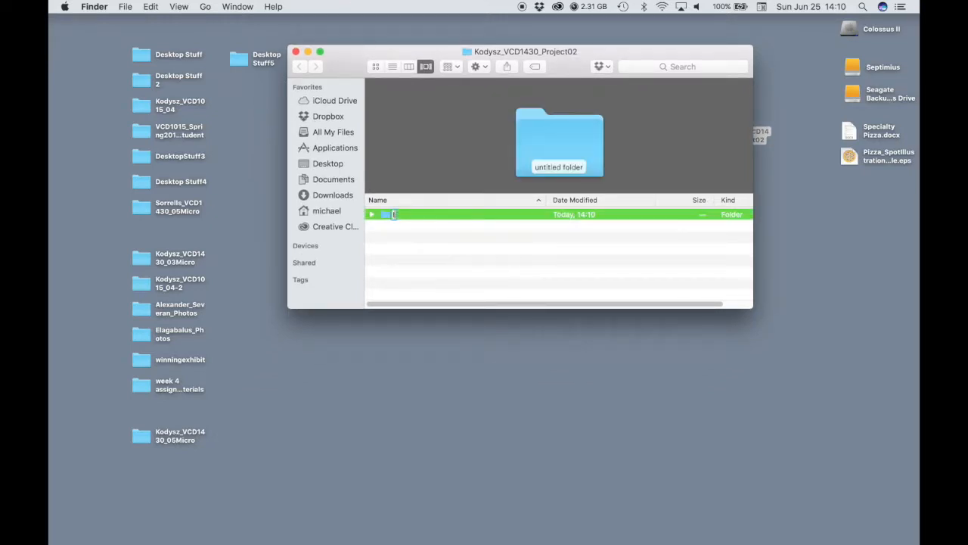
{"action": "key", "text": "Return"}
Move the pizza illustration EPS into the Images subfolder and Specialty Pizza.docx into the project folder
{"action": "left_click", "coordinate": [875, 157]}
{"action": "left_click_drag", "start_coordinate": [861, 157], "coordinate": [413, 220]}
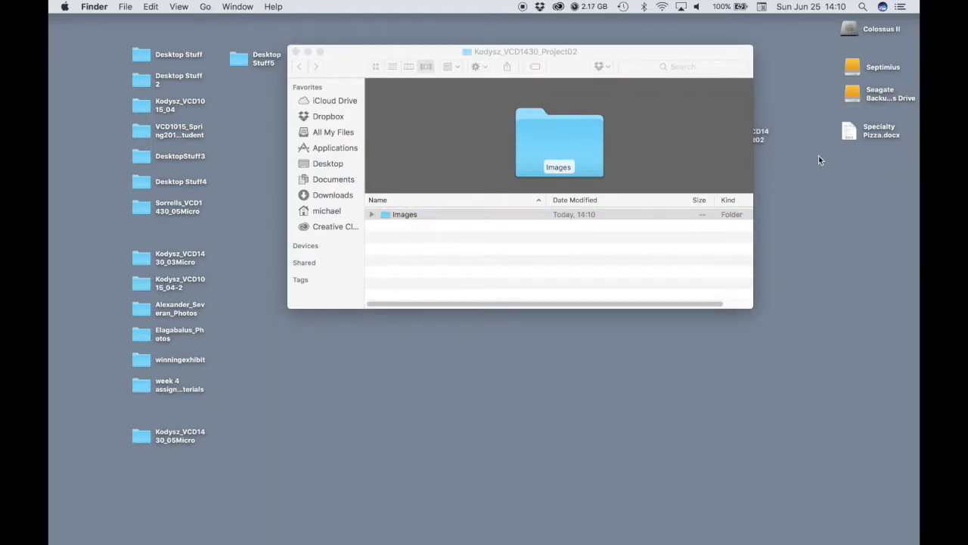
{"action": "left_click", "coordinate": [852, 133]}
{"action": "left_click_drag", "start_coordinate": [855, 133], "coordinate": [403, 246]}
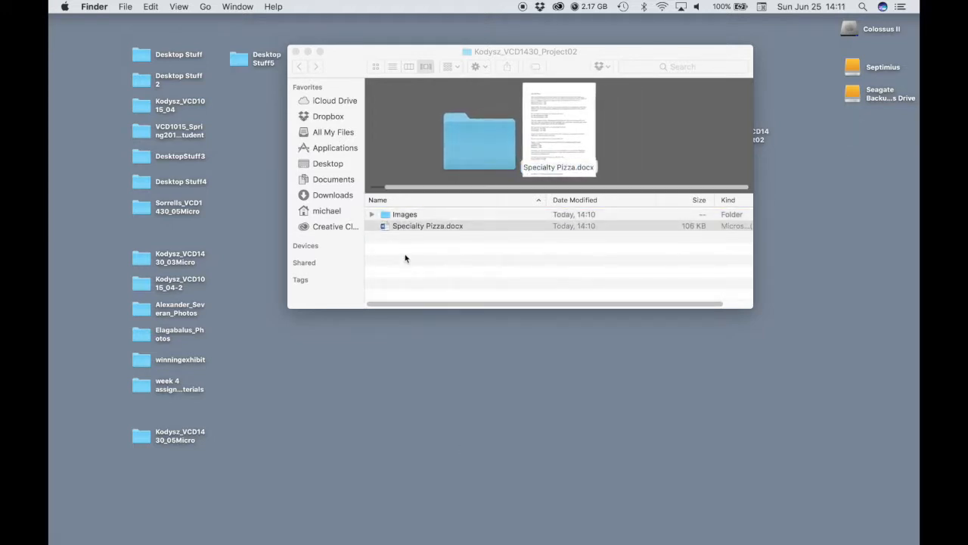
{"action": "left_click", "coordinate": [296, 51]}
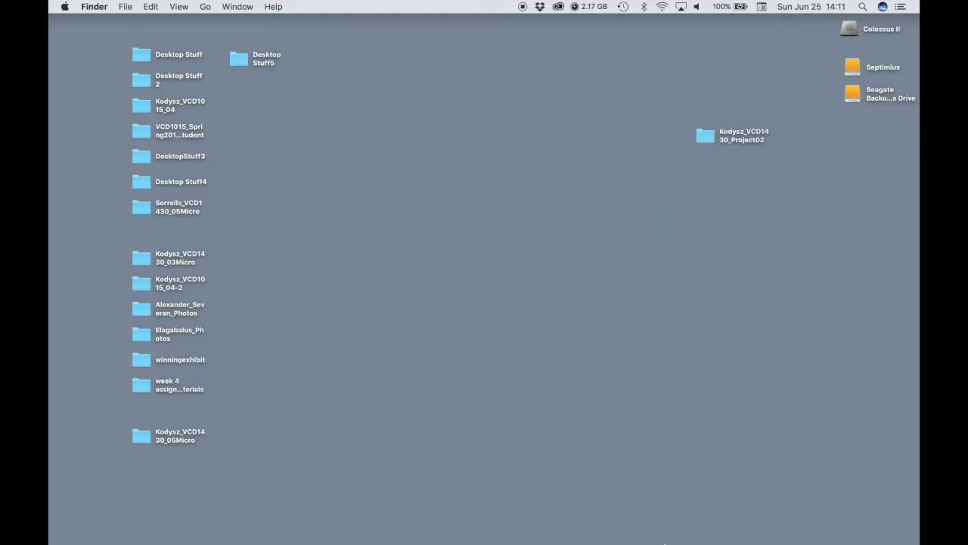
Switch to Adobe InDesign and create a print document from the Letter preset with units set to inches
{"action": "mouse_move", "coordinate": [499, 529]}
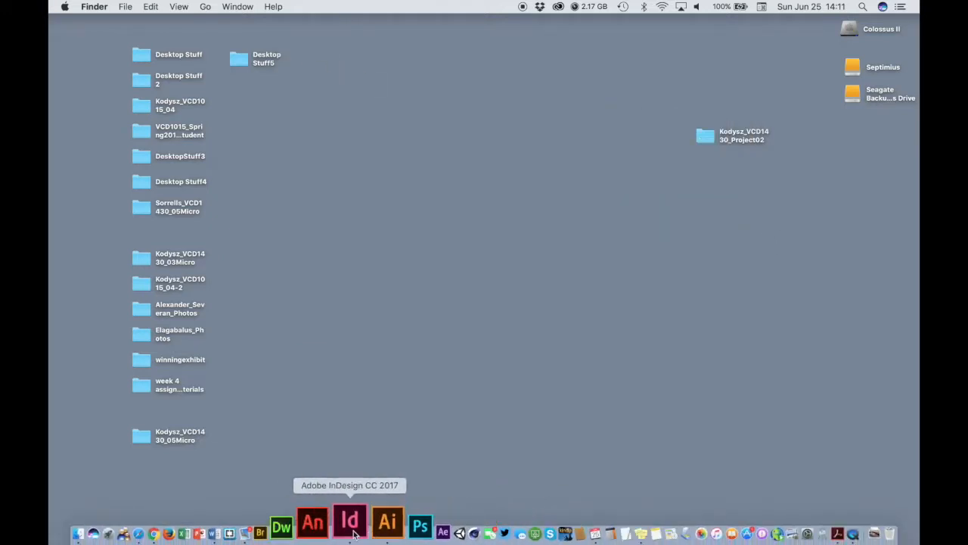
{"action": "left_click", "coordinate": [350, 522]}
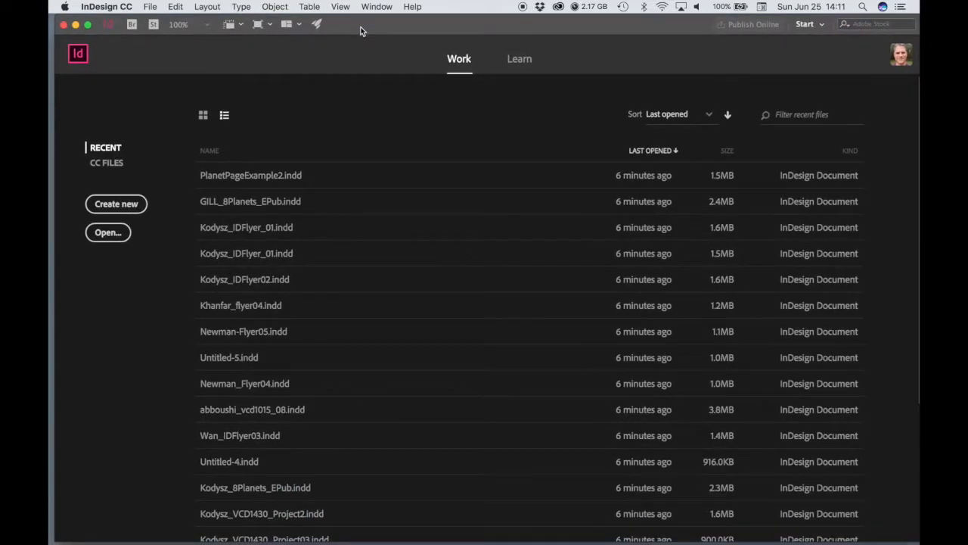
{"action": "left_click", "coordinate": [116, 205]}
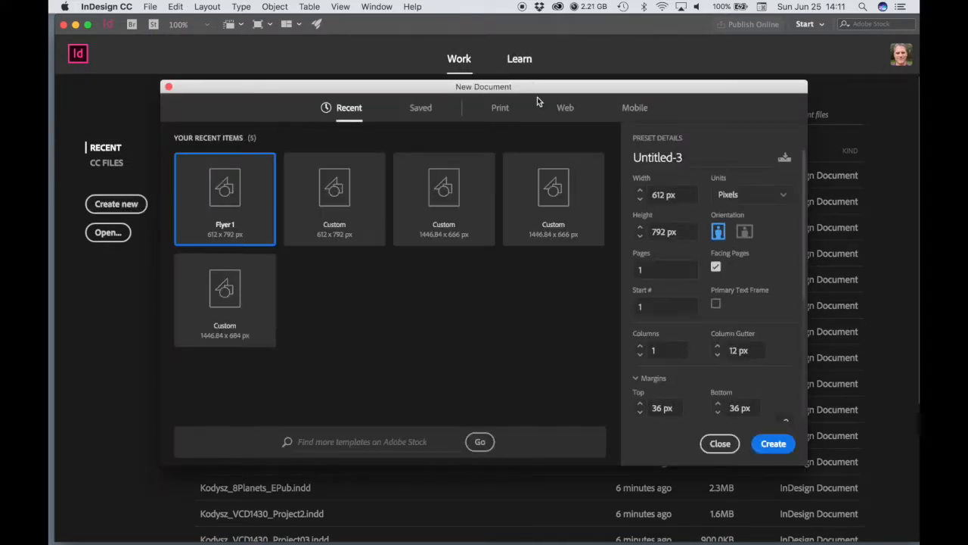
{"action": "left_click", "coordinate": [500, 108]}
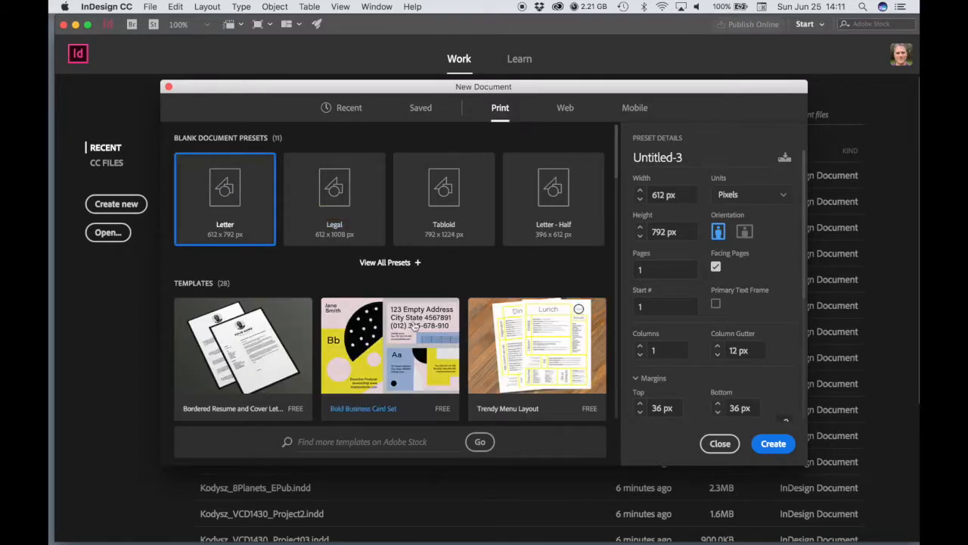
{"action": "left_click", "coordinate": [784, 195]}
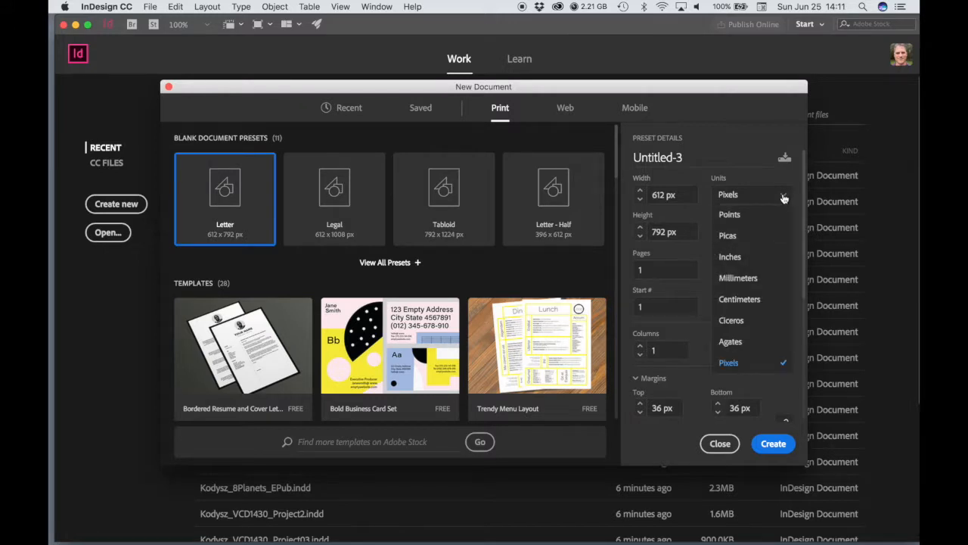
{"action": "left_click", "coordinate": [746, 256]}
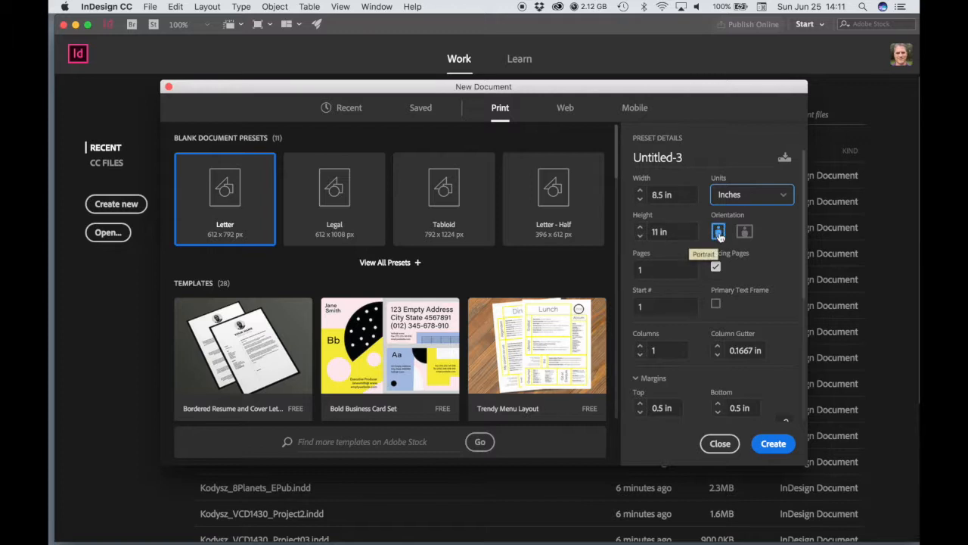
{"action": "left_click", "coordinate": [716, 268]}
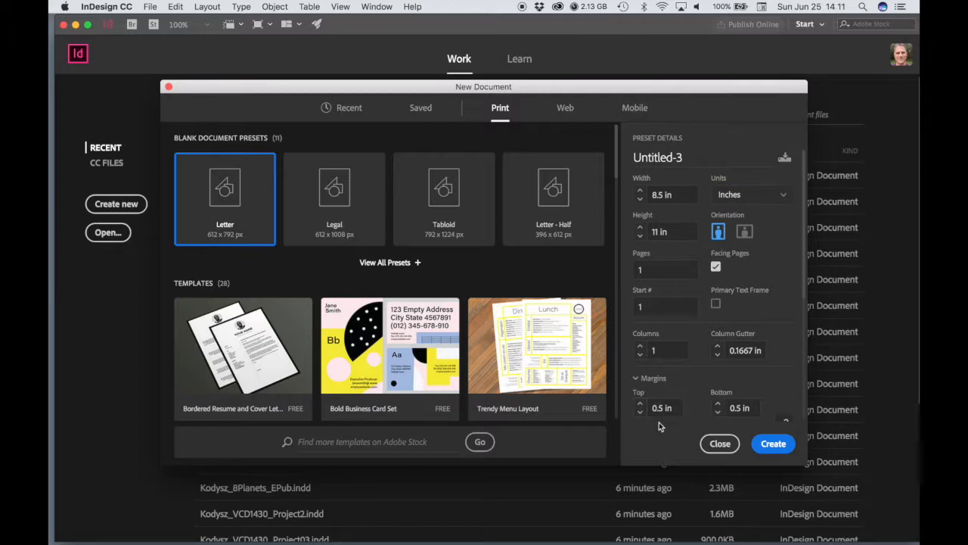
{"action": "left_click", "coordinate": [772, 444]}
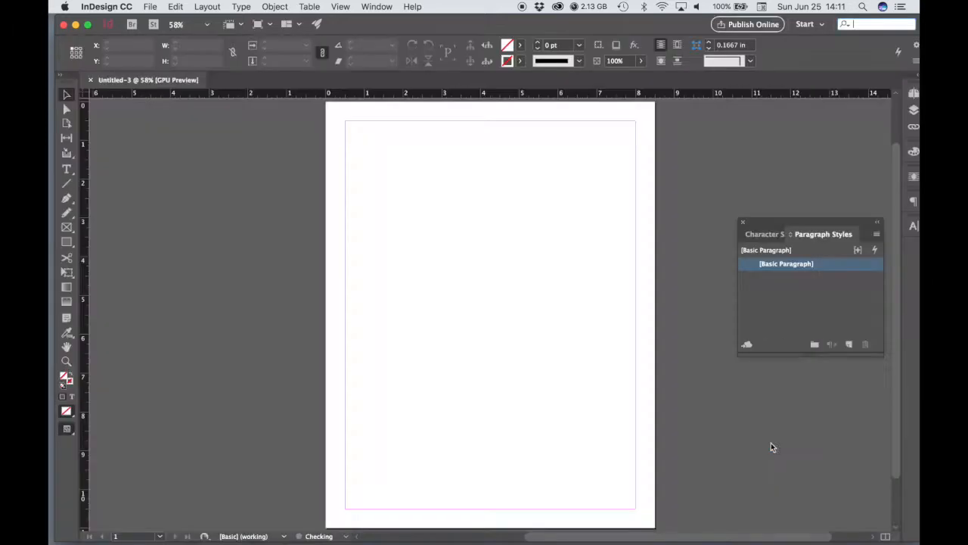
Close the floating Paragraph Styles panel and draw a text frame about 7.5 in wide between the margins on the page's lower half
{"action": "left_click", "coordinate": [744, 225]}
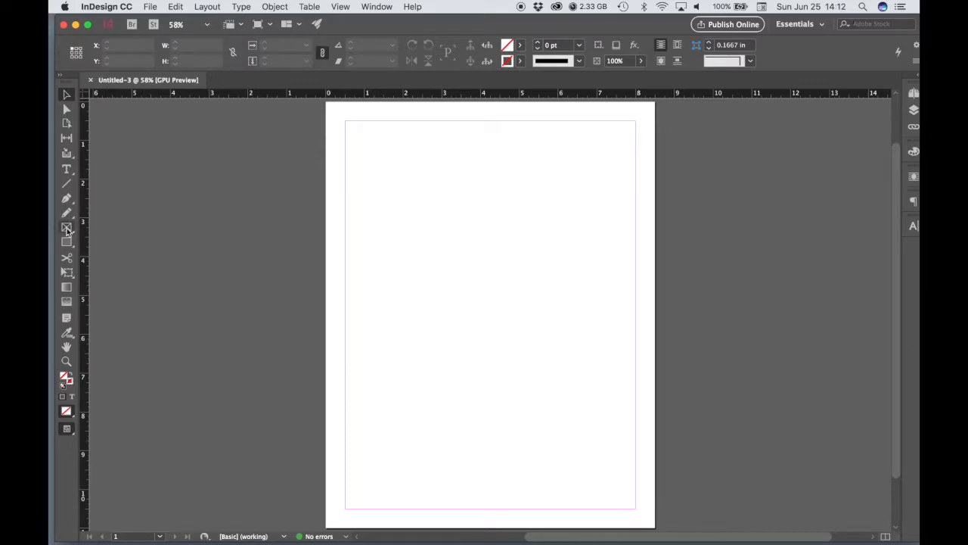
{"action": "left_click", "coordinate": [66, 171]}
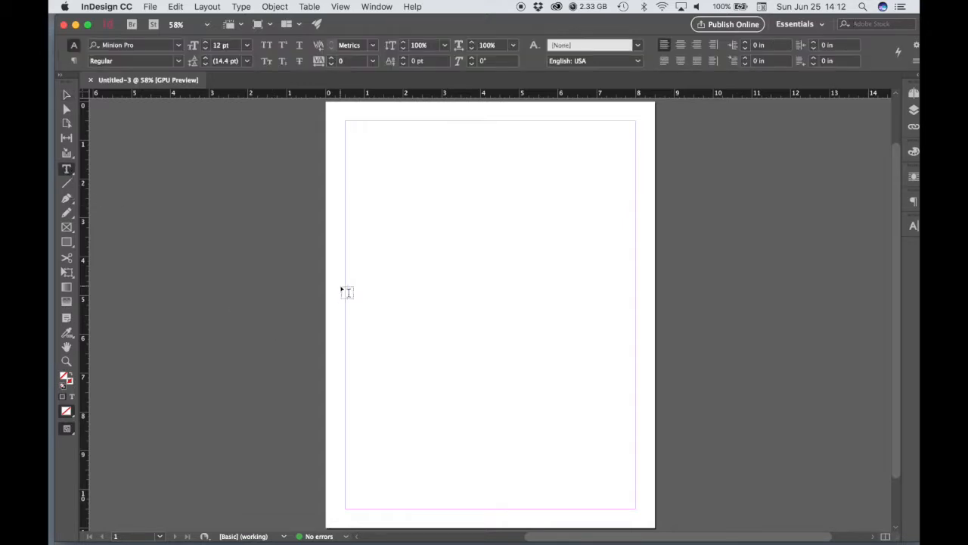
{"action": "left_click_drag", "start_coordinate": [348, 289], "coordinate": [636, 512]}
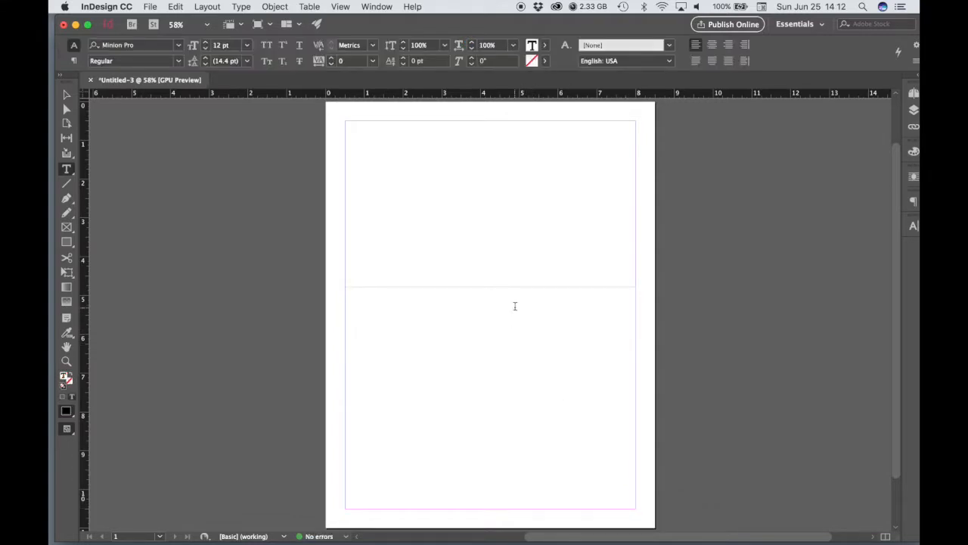
Set the text frame to two columns with a 0.25 in gutter in Text Frame Options
{"action": "right_click", "coordinate": [515, 311]}
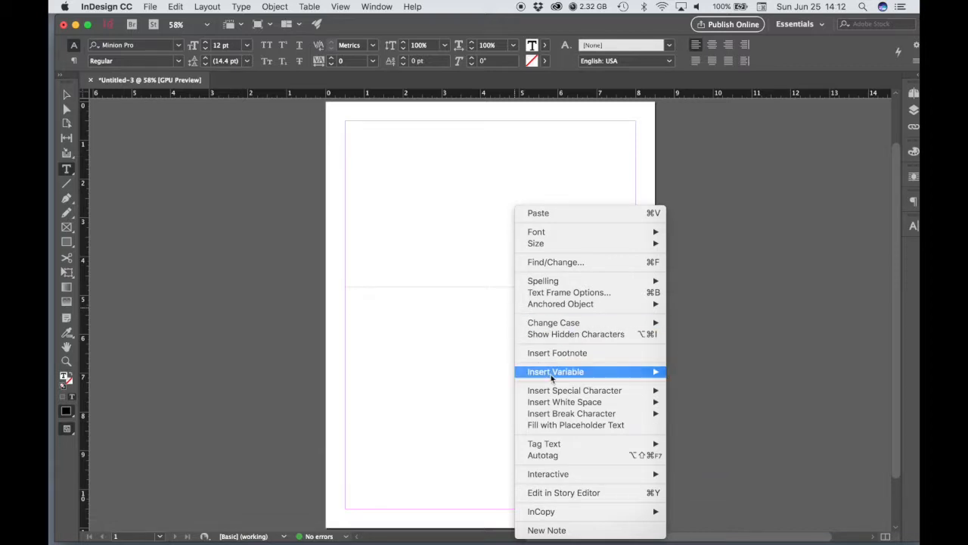
{"action": "left_click", "coordinate": [543, 293]}
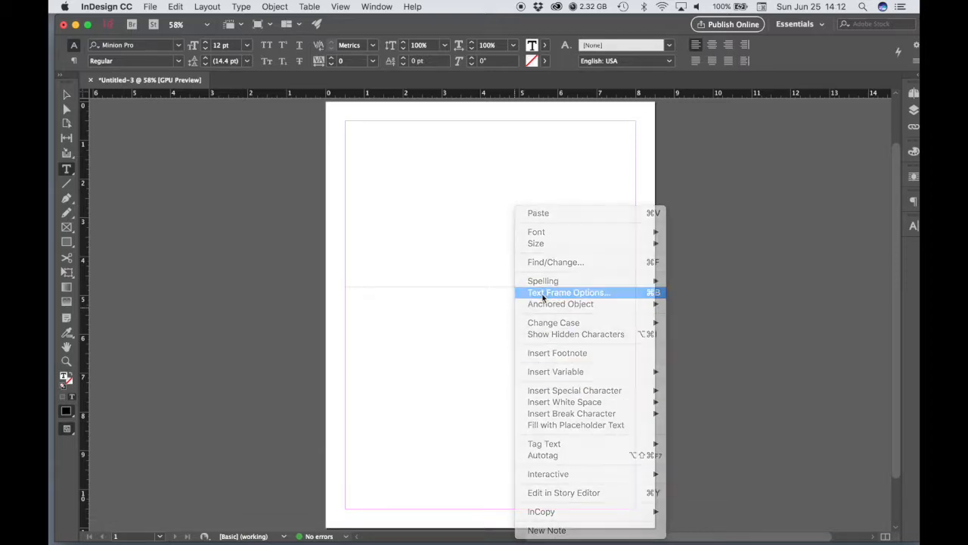
{"action": "left_click_drag", "start_coordinate": [716, 128], "coordinate": [676, 132]}
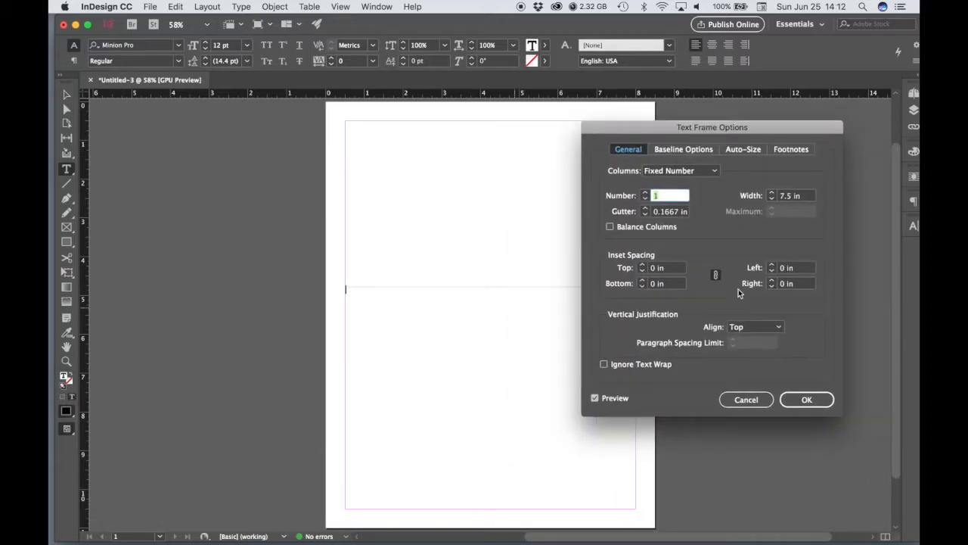
{"action": "left_click", "coordinate": [664, 195]}
{"action": "key", "text": "Tab"}
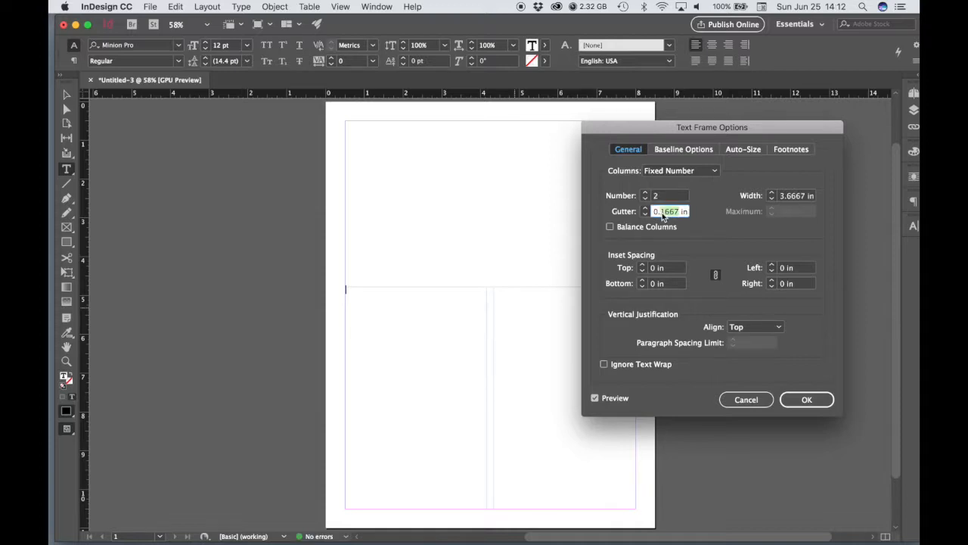
{"action": "type", "text": "0.2"}
{"action": "left_click_drag", "start_coordinate": [633, 126], "coordinate": [679, 122]}
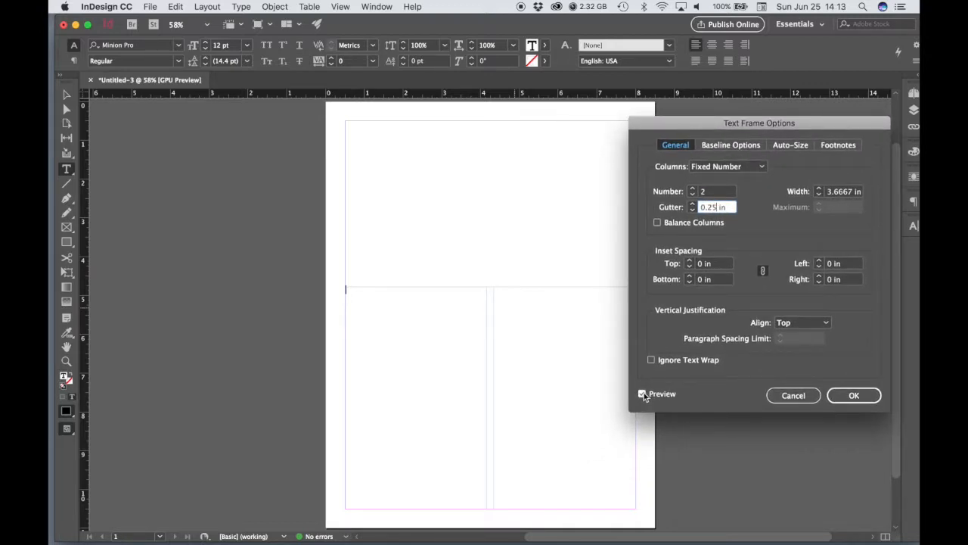
{"action": "left_click", "coordinate": [643, 395]}
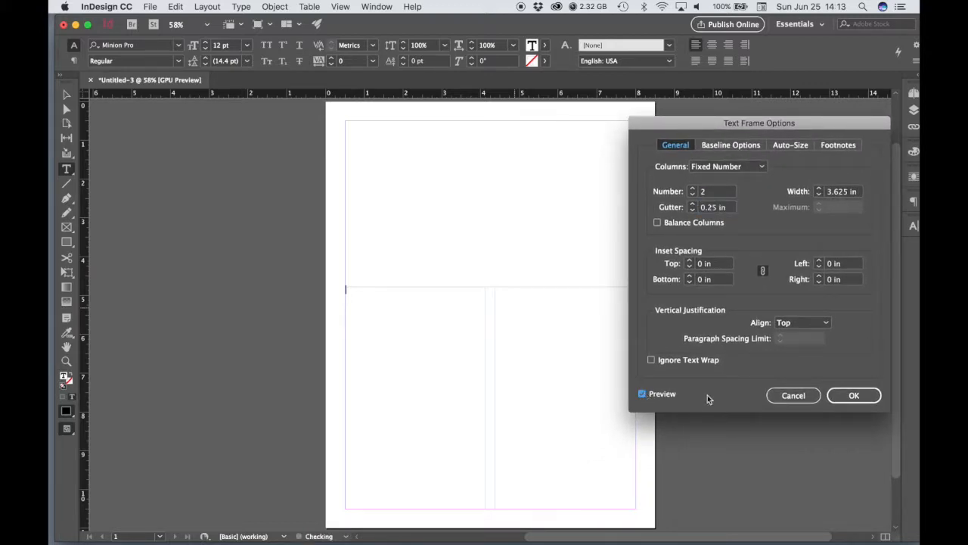
{"action": "left_click", "coordinate": [854, 395]}
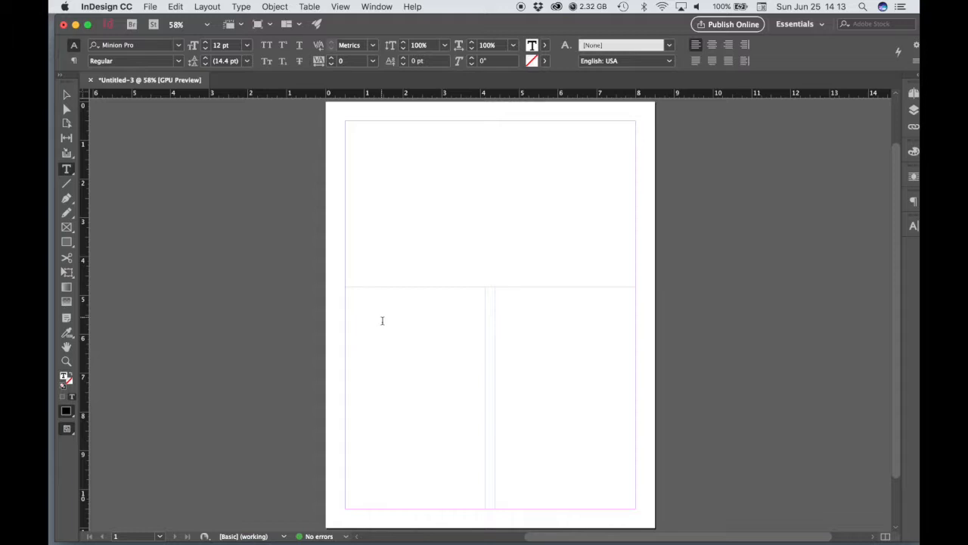
Place Specialty Pizza.docx from the project folder into the two-column text frame
{"action": "left_click", "coordinate": [150, 6]}
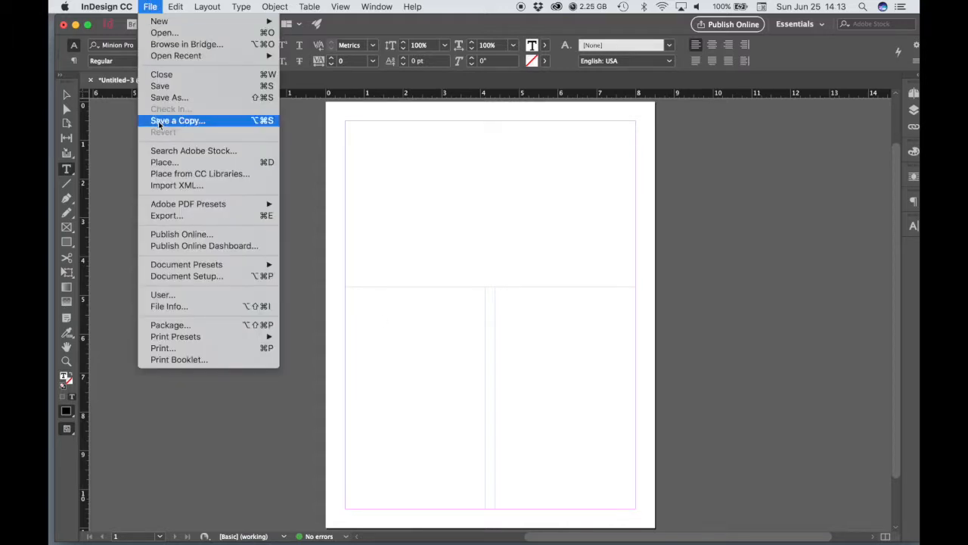
{"action": "left_click", "coordinate": [164, 162]}
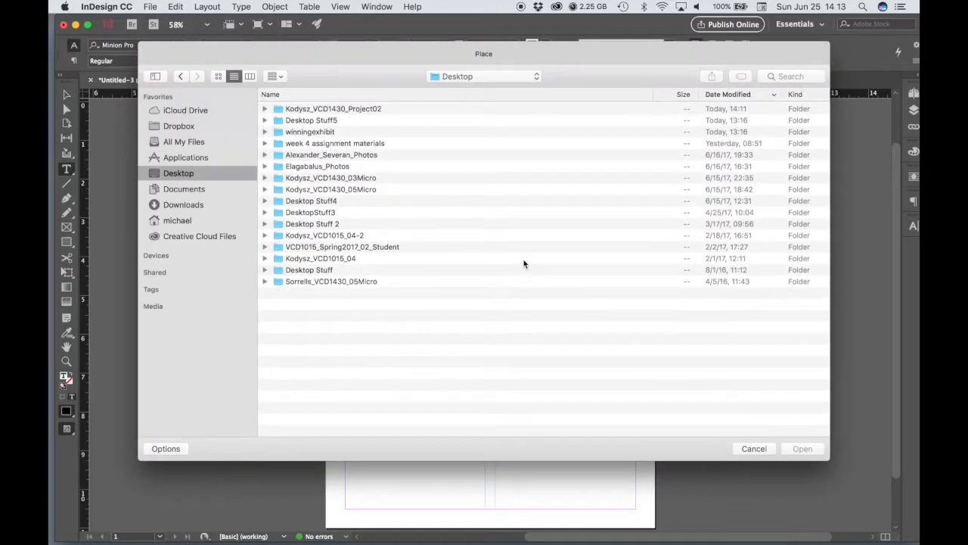
{"action": "double_click", "coordinate": [357, 110]}
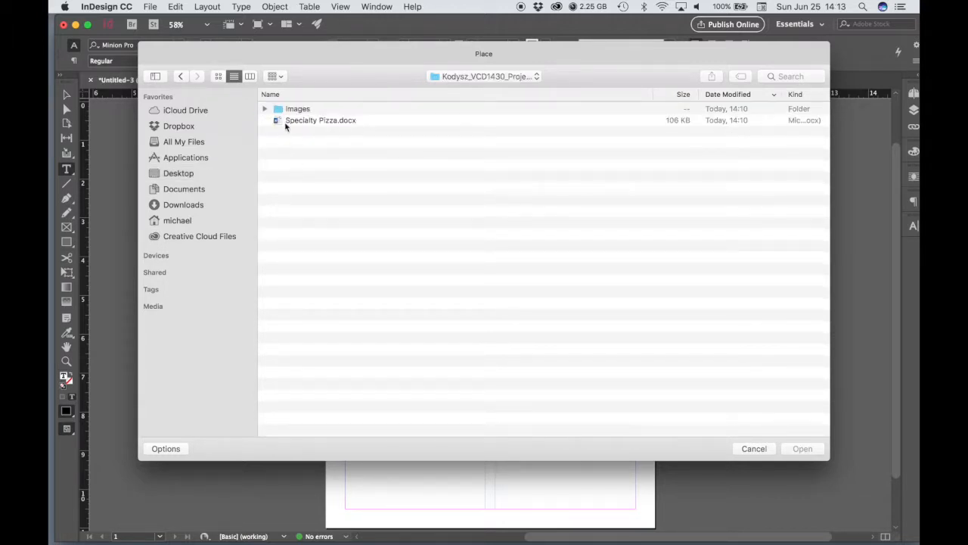
{"action": "left_click", "coordinate": [326, 121]}
{"action": "left_click", "coordinate": [806, 451]}
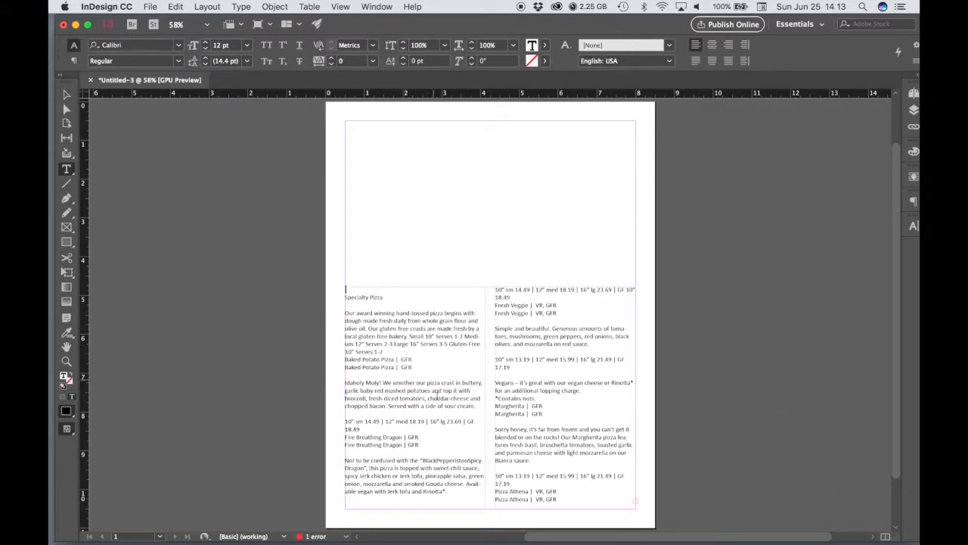
{"action": "left_click", "coordinate": [66, 361]}
{"action": "left_click", "coordinate": [432, 369]}
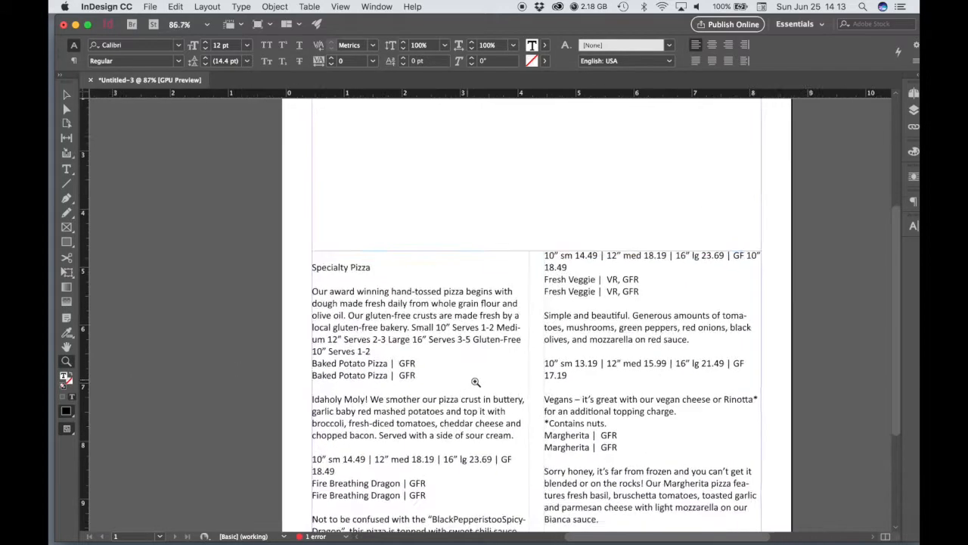
Remove the blank line above the Specialty Pizza heading and the text of the duplicate Baked Potato Pizza line
{"action": "left_click", "coordinate": [66, 168]}
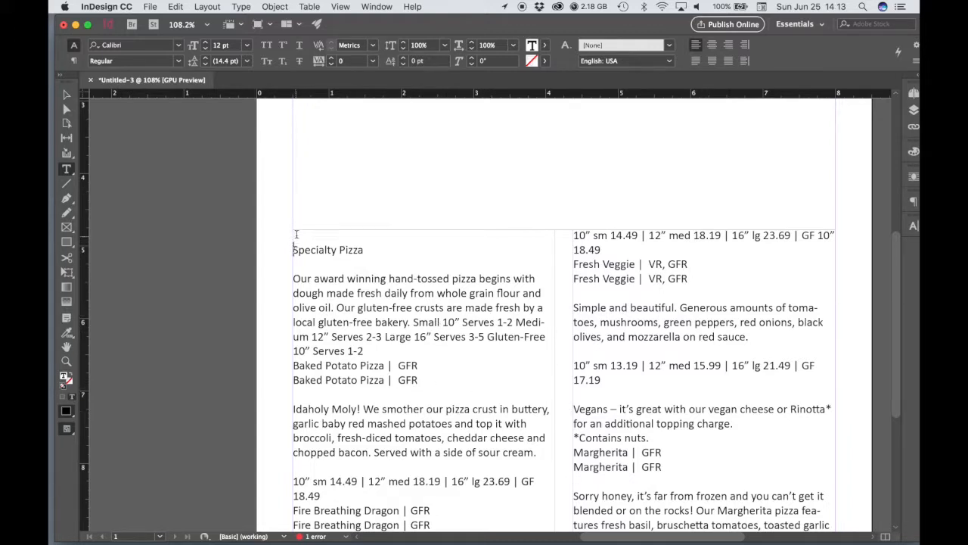
{"action": "key", "text": "BackSpace"}
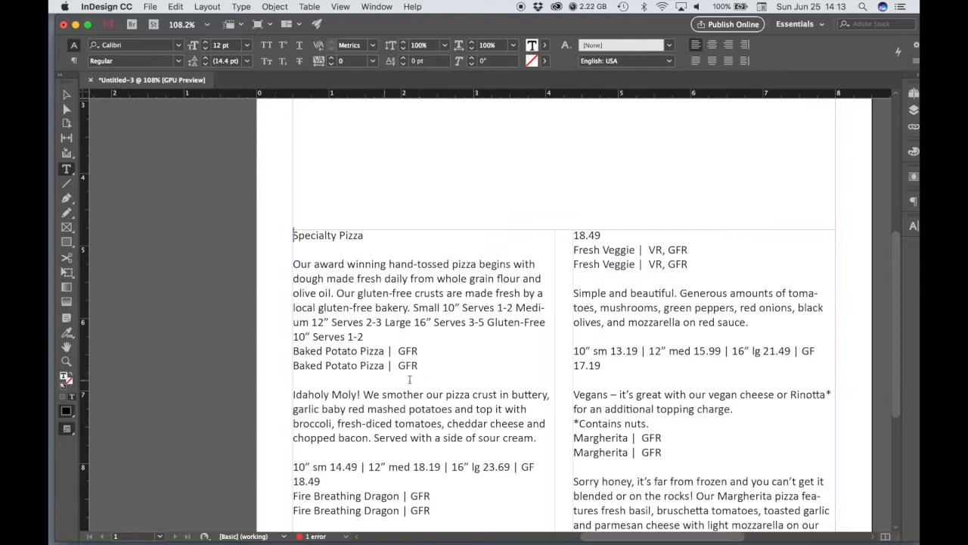
{"action": "left_click_drag", "start_coordinate": [436, 351], "coordinate": [293, 351]}
{"action": "key", "text": "BackSpace"}
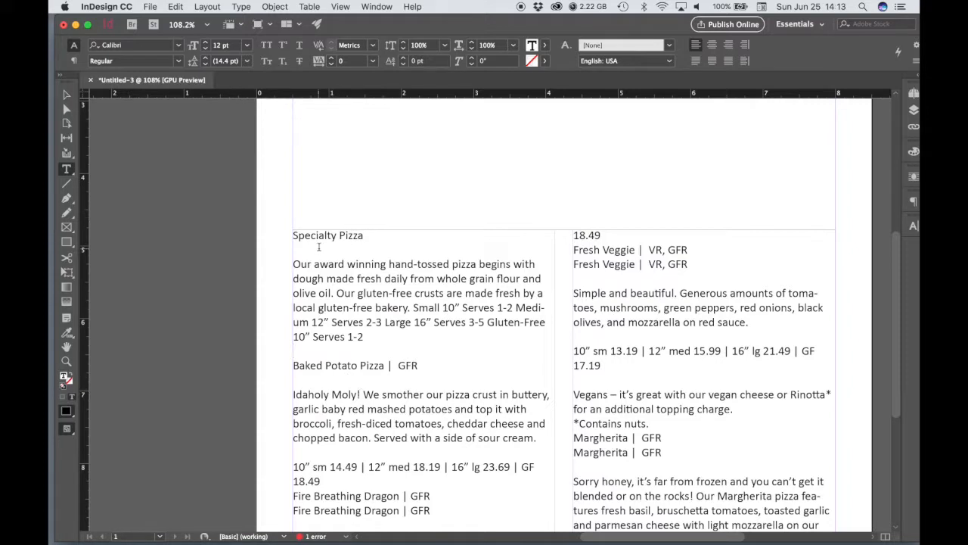
Remove the blank lines below the Specialty Pizza heading and above the Idaholy Moly! text, and strip "| GFR" from the Baked Potato Pizza heading
{"action": "key", "text": "BackSpace"}
{"action": "left_click", "coordinate": [312, 365]}
{"action": "key", "text": "BackSpace"}
{"action": "left_click_drag", "start_coordinate": [429, 351], "coordinate": [385, 352]}
{"action": "key", "text": "BackSpace"}
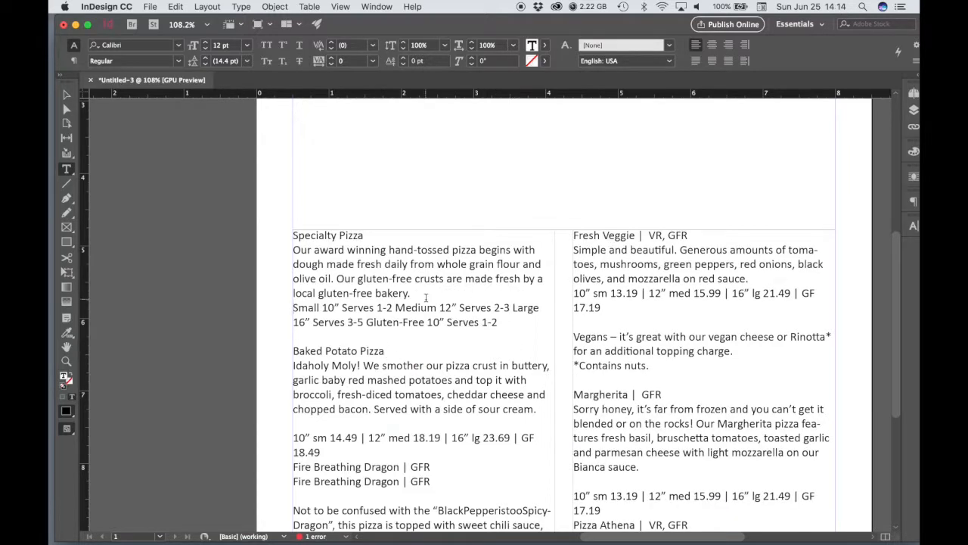
Format the "Our award winning hand-tossed pizza" paragraph in Bembo Std at 11 pt
{"action": "left_click_drag", "start_coordinate": [414, 294], "coordinate": [291, 252]}
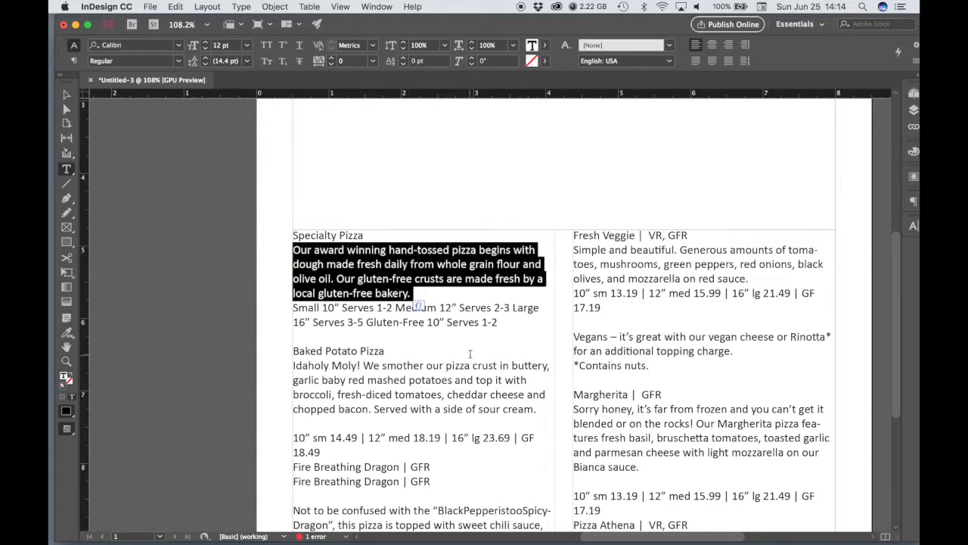
{"action": "left_click", "coordinate": [180, 45]}
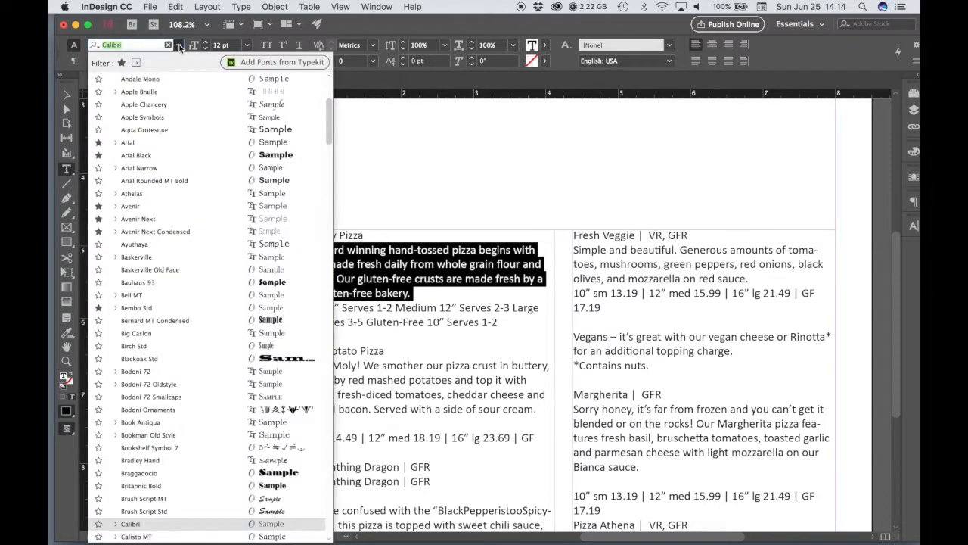
{"action": "left_click", "coordinate": [163, 310]}
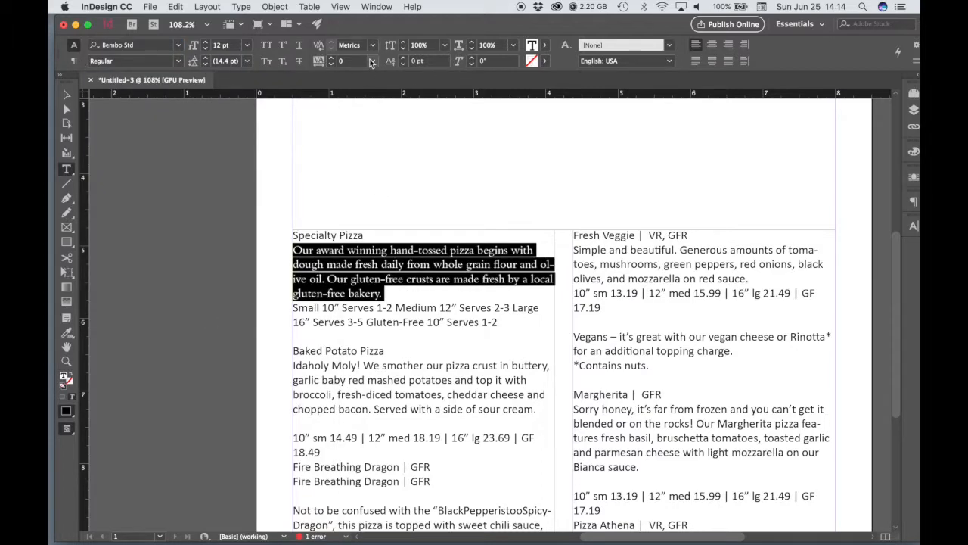
{"action": "left_click", "coordinate": [246, 46]}
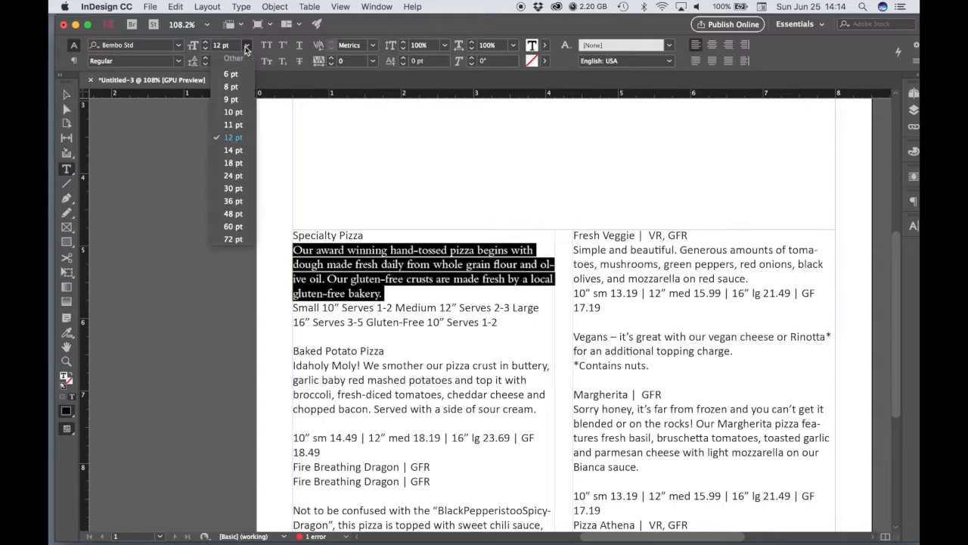
{"action": "left_click", "coordinate": [233, 124]}
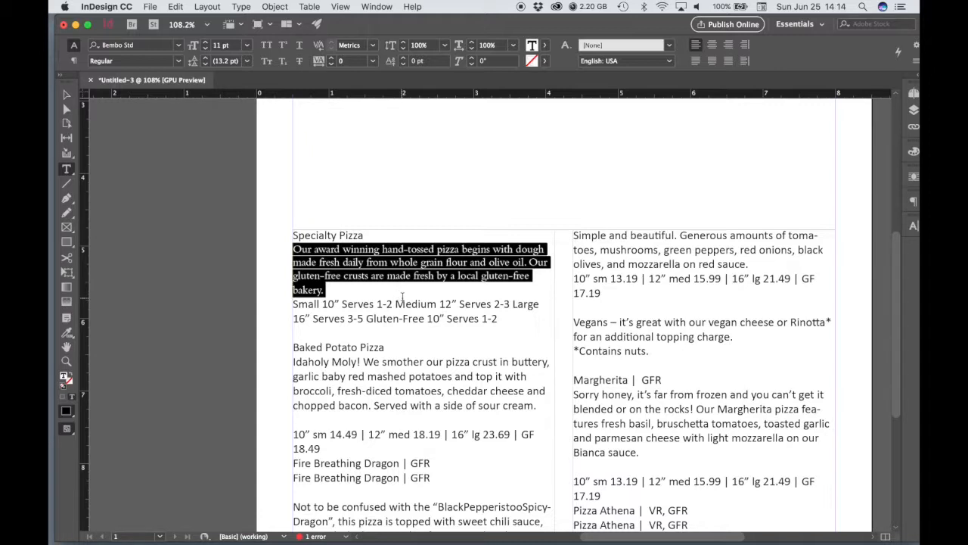
{"action": "left_click", "coordinate": [309, 283]}
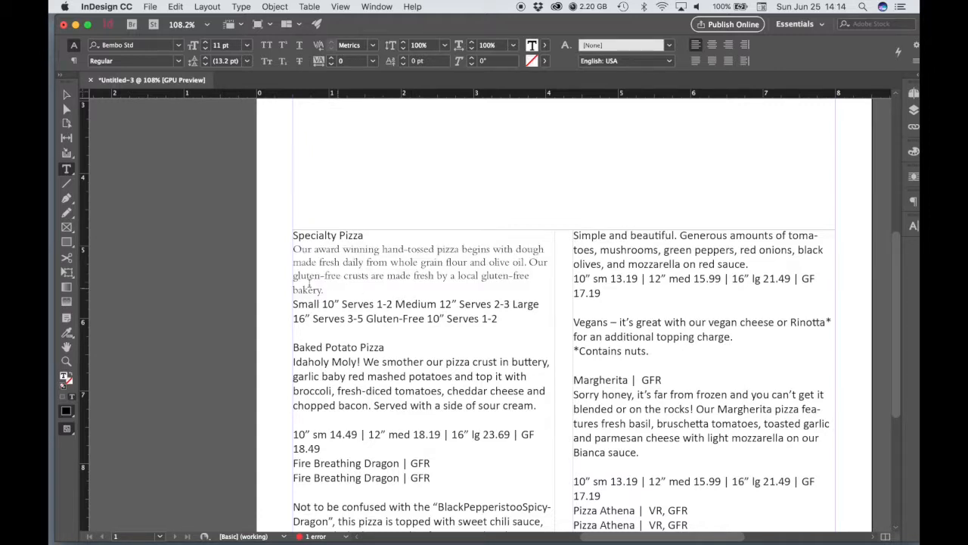
{"action": "left_click", "coordinate": [358, 276]}
{"action": "left_click_drag", "start_coordinate": [326, 291], "coordinate": [294, 249]}
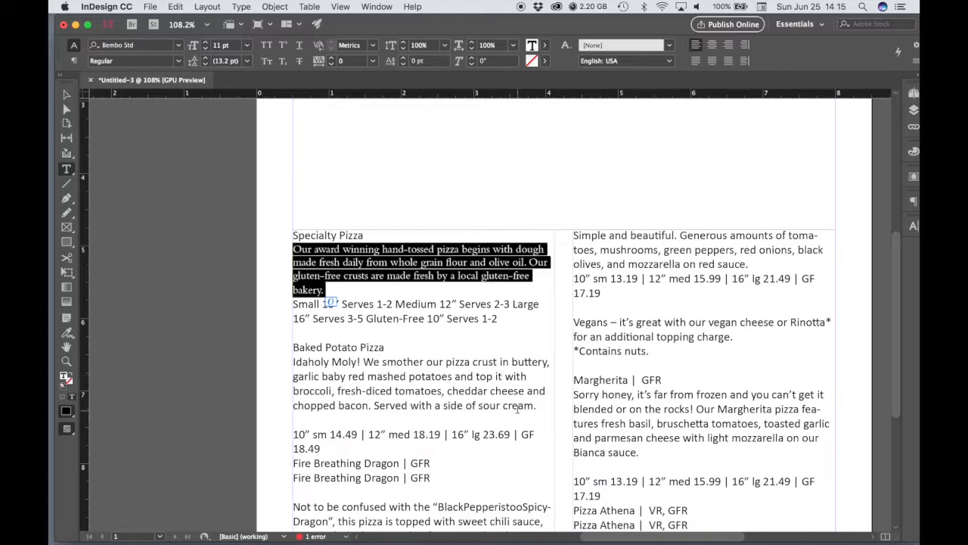
{"action": "left_click", "coordinate": [494, 318]}
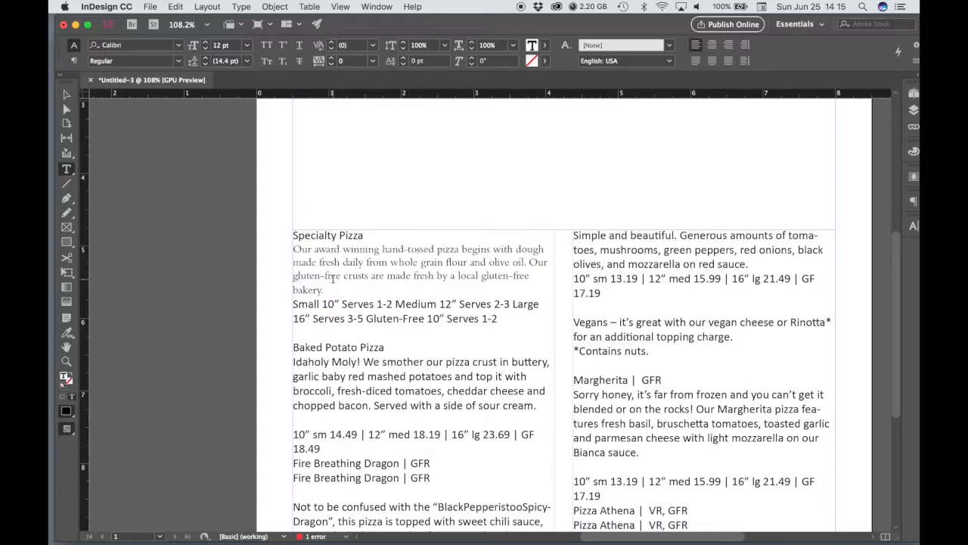
Display the Paragraph Styles panel and create a new paragraph style from the Bembo Std intro paragraph
{"action": "left_click", "coordinate": [381, 6]}
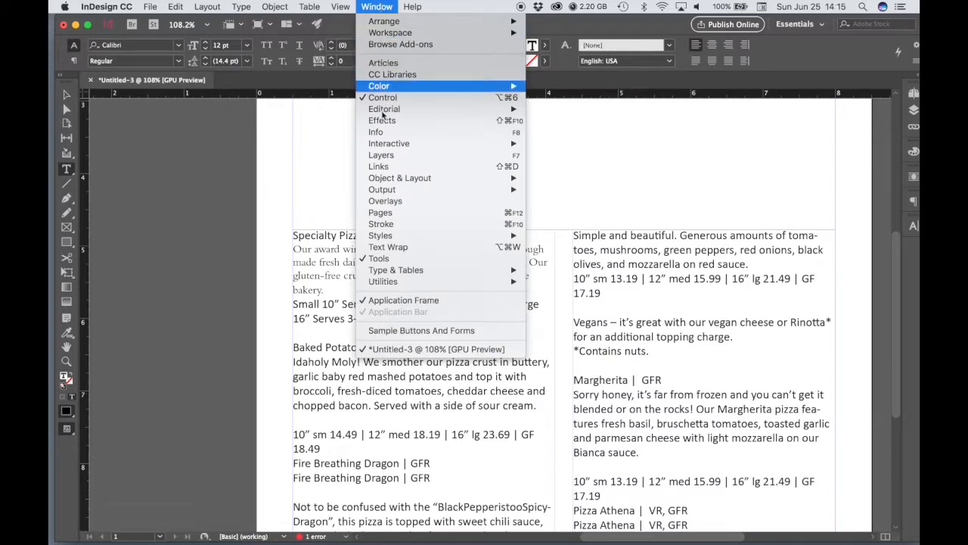
{"action": "mouse_move", "coordinate": [388, 236]}
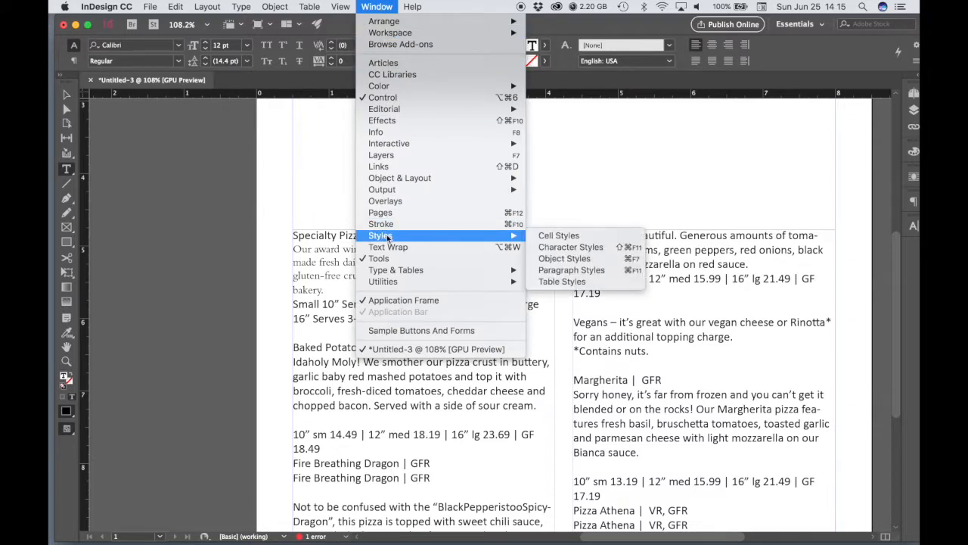
{"action": "left_click", "coordinate": [569, 270]}
{"action": "left_click_drag", "start_coordinate": [795, 221], "coordinate": [709, 186]}
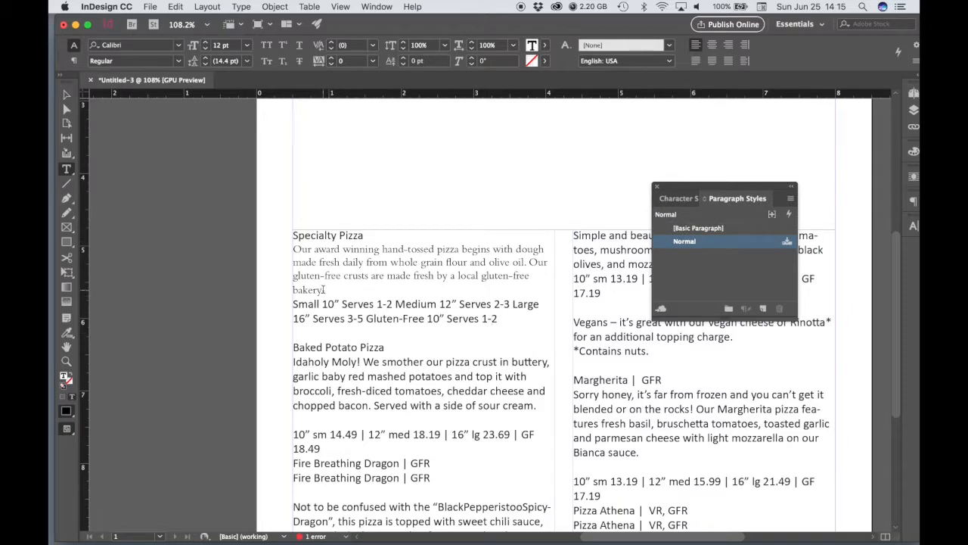
{"action": "left_click_drag", "start_coordinate": [324, 290], "coordinate": [292, 249]}
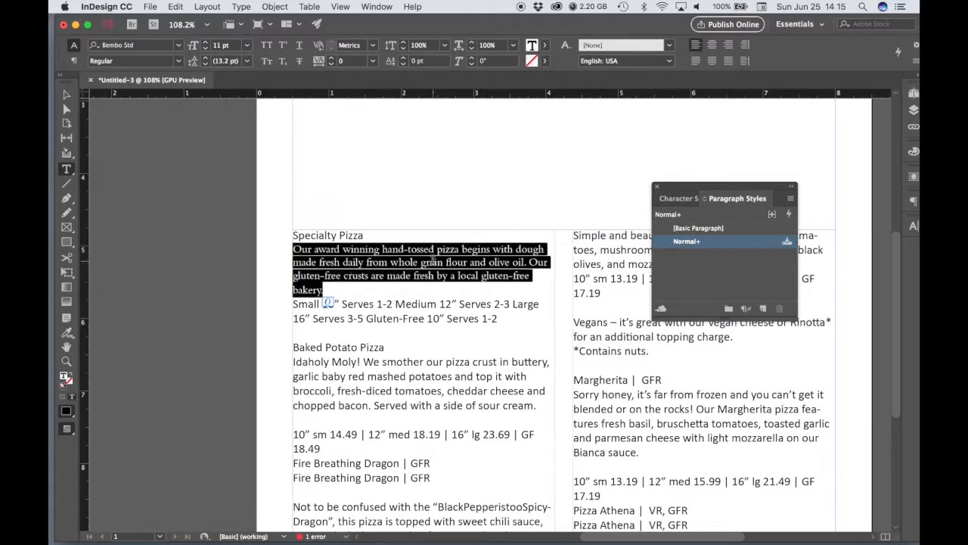
{"action": "left_click", "coordinate": [764, 310]}
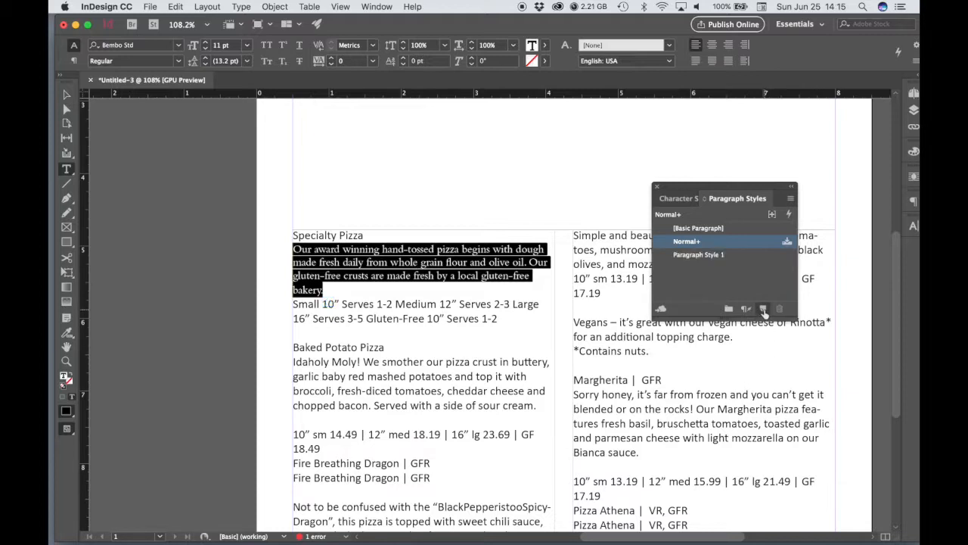
{"action": "left_click", "coordinate": [731, 283]}
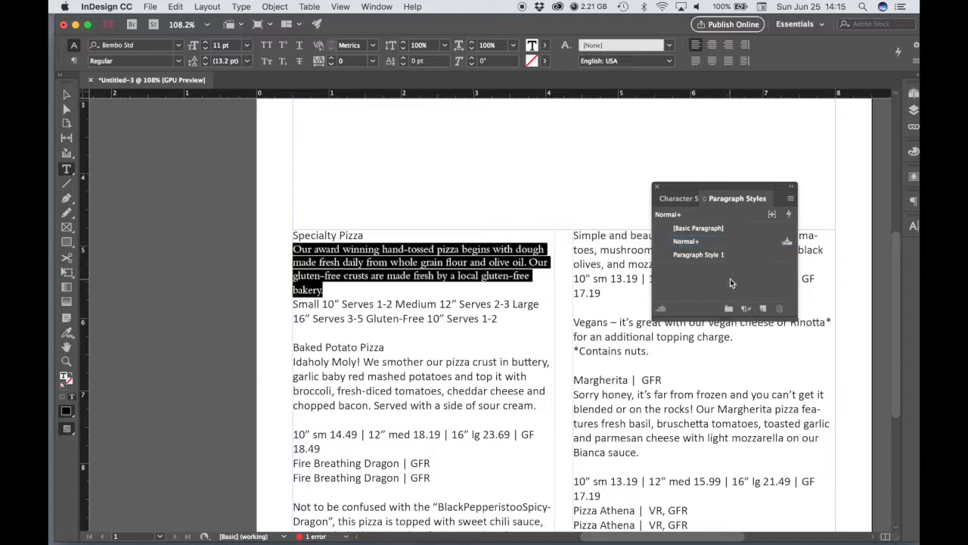
Apply the new paragraph style to the intro paragraph and rename the style as Item Description
{"action": "double_click", "coordinate": [695, 255]}
{"action": "left_click", "coordinate": [776, 111]}
{"action": "key", "text": "super+a"}
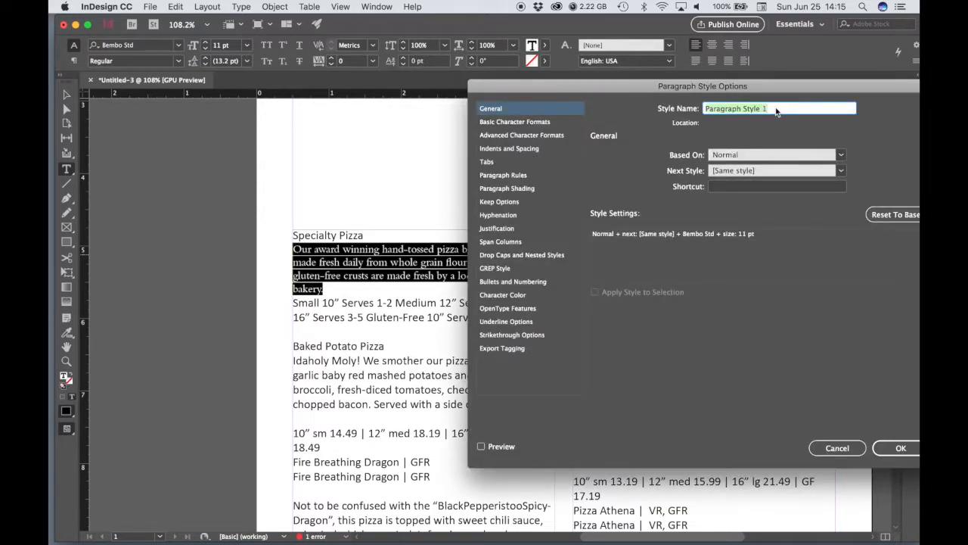
{"action": "key", "text": "BackSpace"}
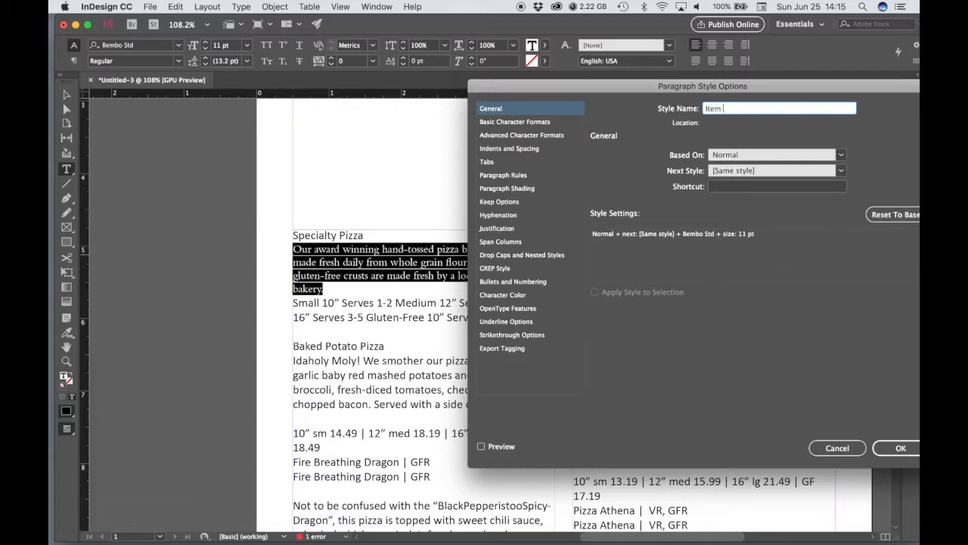
{"action": "type", "text": "Item Decd"}
{"action": "key", "text": "BackSpace"}
{"action": "key", "text": "BackSpace"}
{"action": "type", "text": "scription"}
{"action": "left_click", "coordinate": [899, 448]}
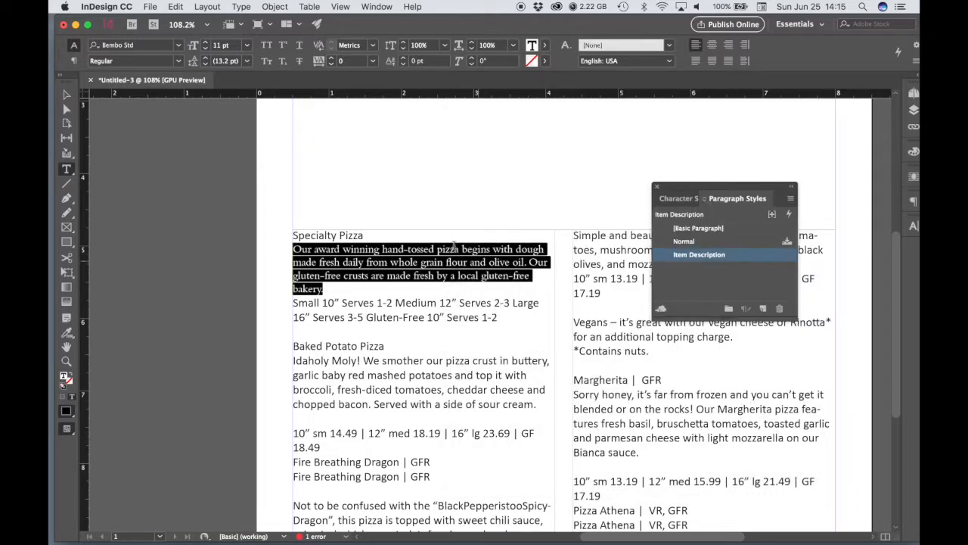
{"action": "left_click", "coordinate": [485, 404]}
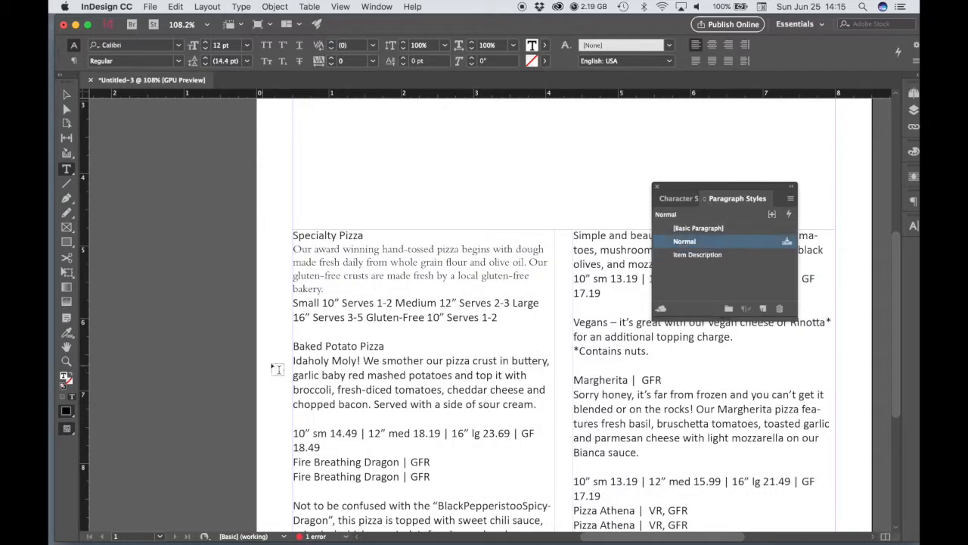
{"action": "left_click_drag", "start_coordinate": [538, 405], "coordinate": [294, 376]}
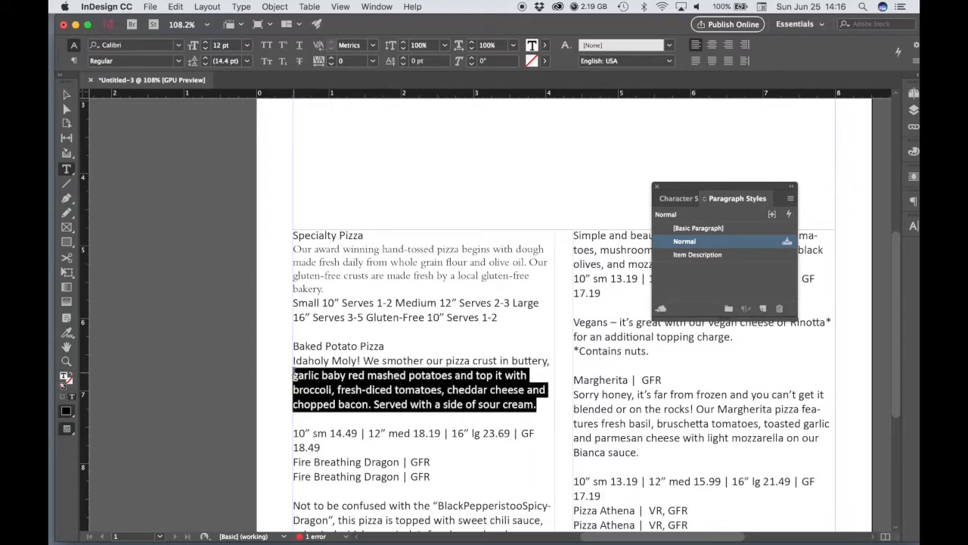
{"action": "left_click", "coordinate": [361, 360]}
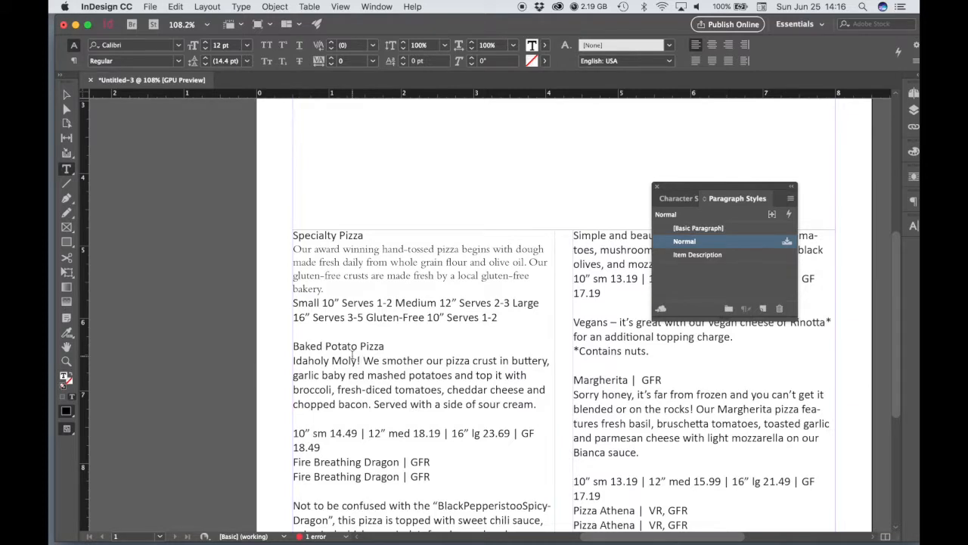
Delete the Baked Potato Pizza heading line above the Idaholy Moly! text
{"action": "left_click_drag", "start_coordinate": [392, 344], "coordinate": [292, 346]}
{"action": "key", "text": "BackSpace"}
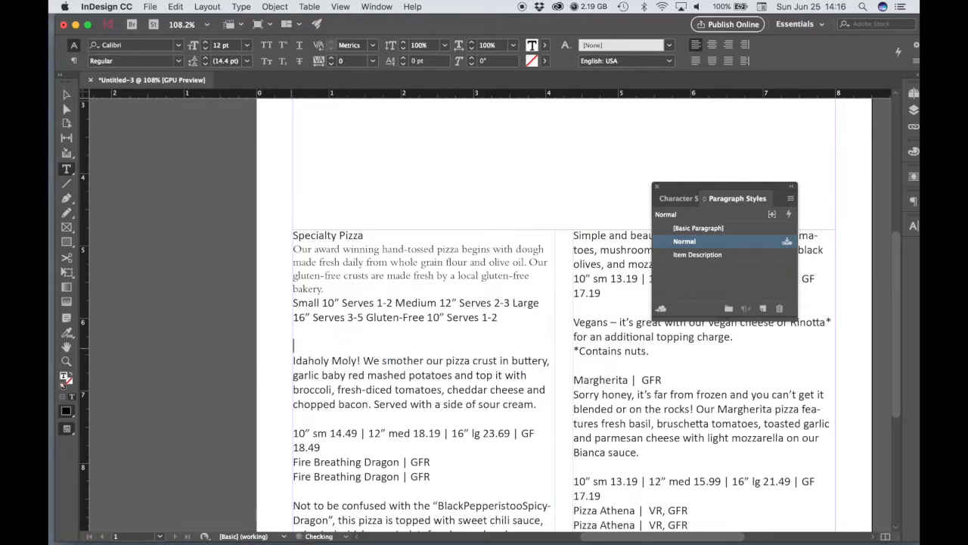
{"action": "key", "text": "Delete"}
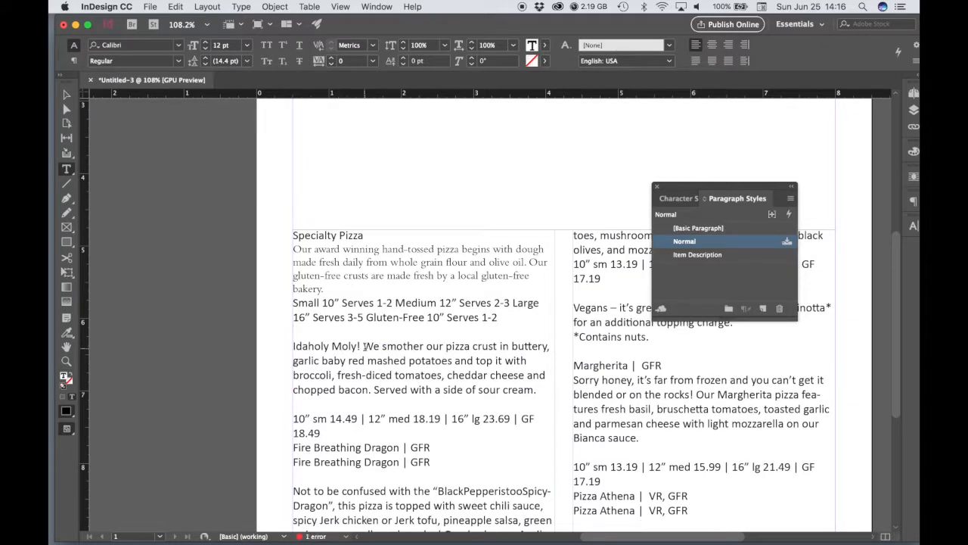
Split "Idaholy Moly!" onto its own line and apply the Item Description style to the description below it
{"action": "left_click", "coordinate": [364, 346]}
{"action": "key", "text": "Return"}
{"action": "left_click_drag", "start_coordinate": [456, 404], "coordinate": [295, 361]}
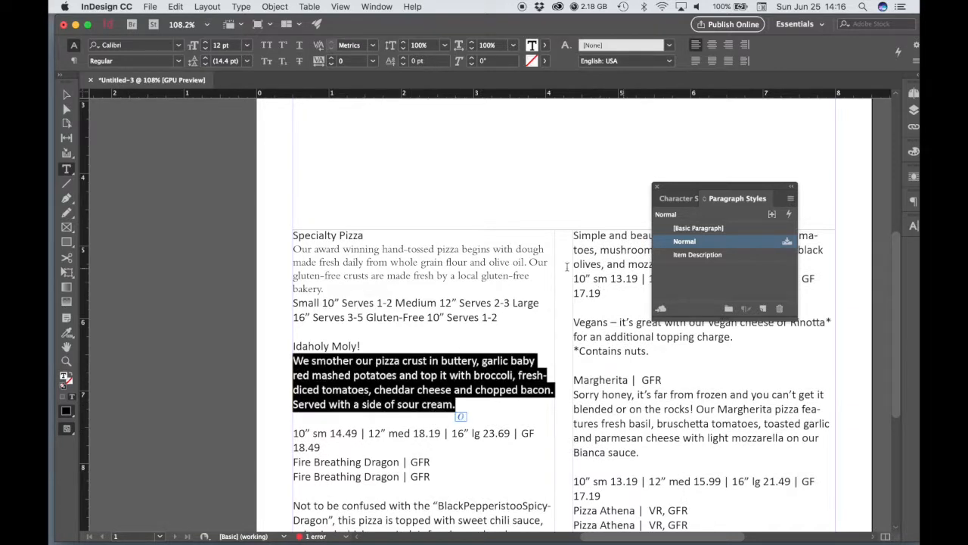
{"action": "left_click", "coordinate": [692, 256]}
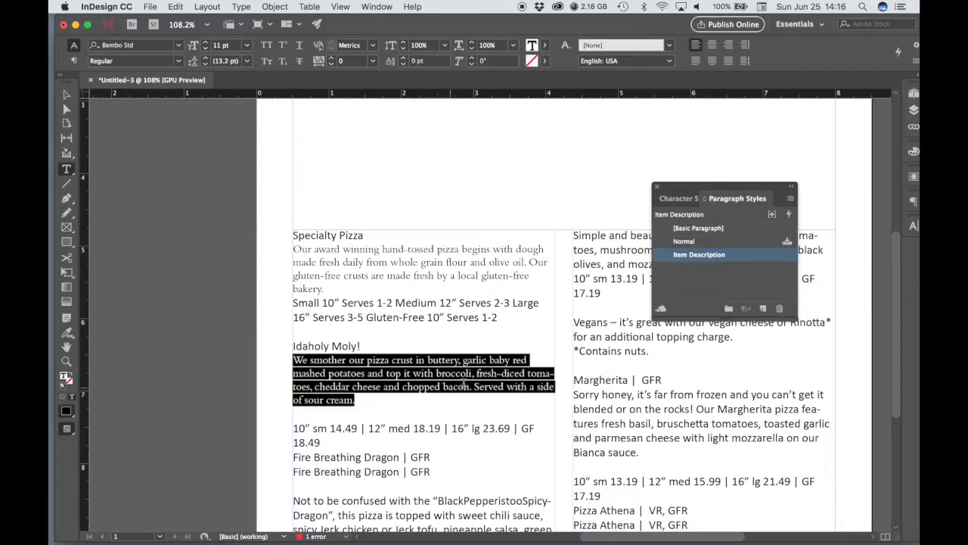
Remove the duplicate Fire Breathing Dragon heading and the blank lines above its description and above the Idaholy Moly! prices
{"action": "scroll", "coordinate": [464, 384], "scroll_direction": "down", "scroll_amount": 4}
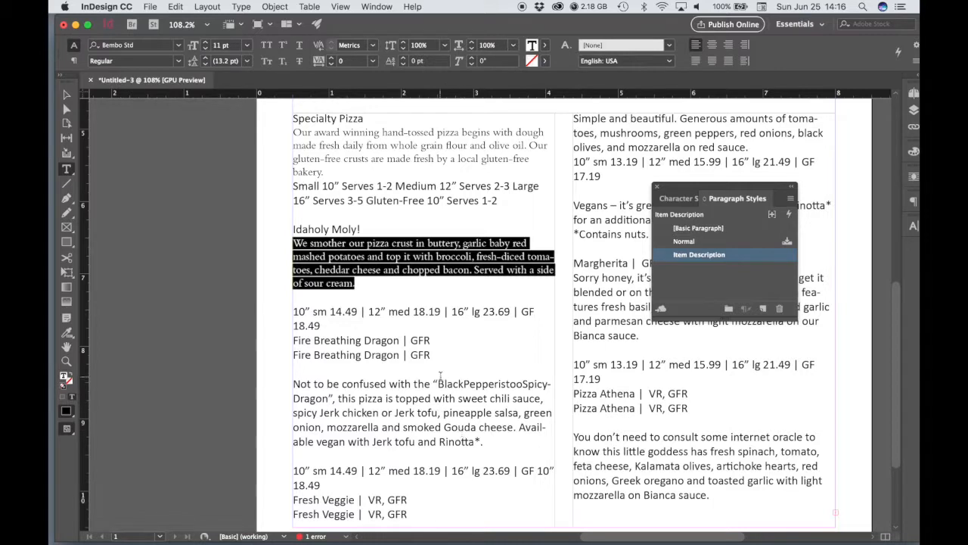
{"action": "left_click", "coordinate": [385, 372]}
{"action": "key", "text": "BackSpace"}
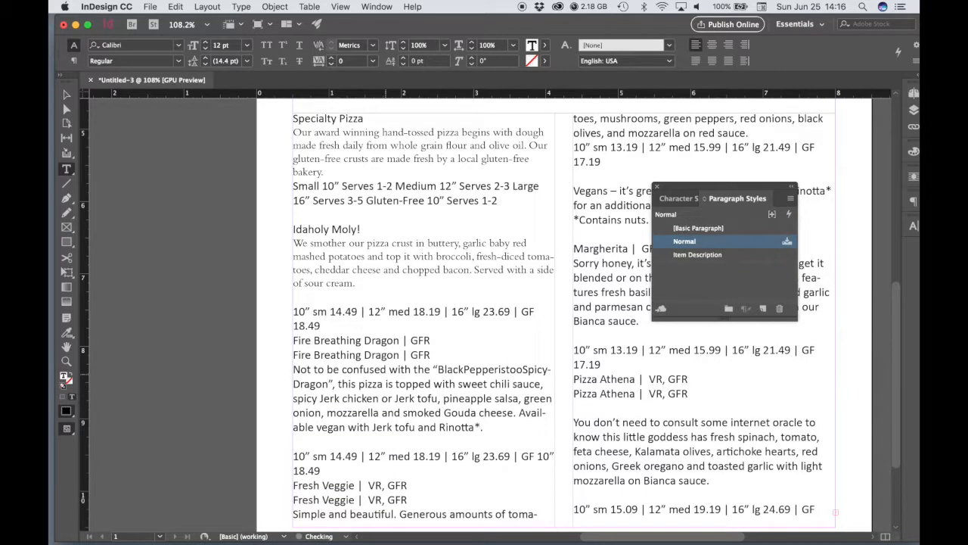
{"action": "left_click_drag", "start_coordinate": [437, 341], "coordinate": [289, 342]}
{"action": "key", "text": "BackSpace"}
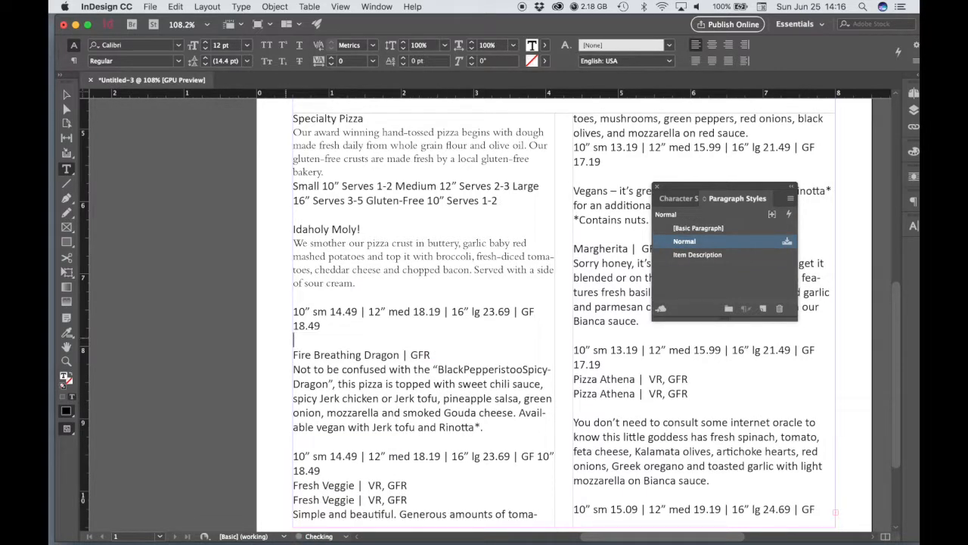
{"action": "key", "text": "BackSpace"}
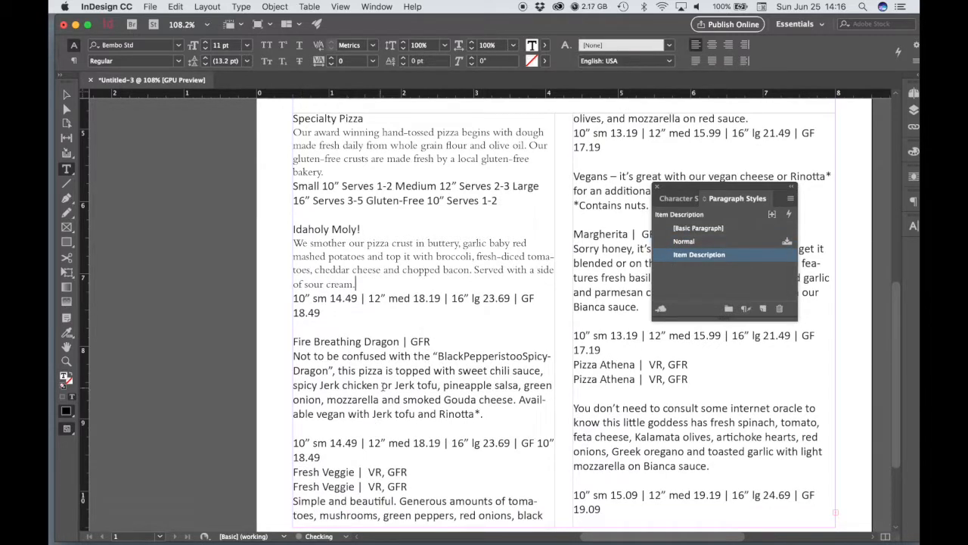
Apply the Item Description style to the description paragraphs of Fire Breathing Dragon, Pizza Athena and Margherita
{"action": "left_click", "coordinate": [405, 383]}
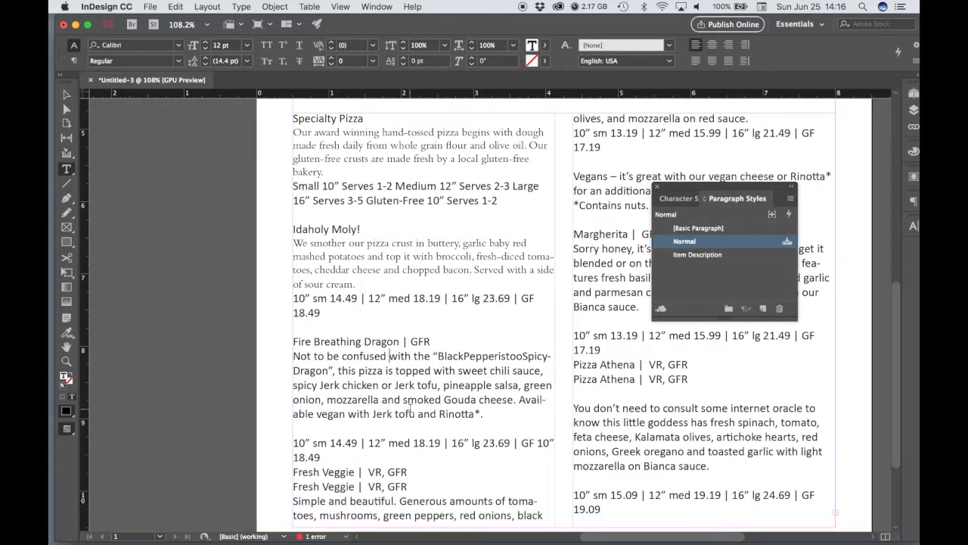
{"action": "left_click", "coordinate": [703, 257]}
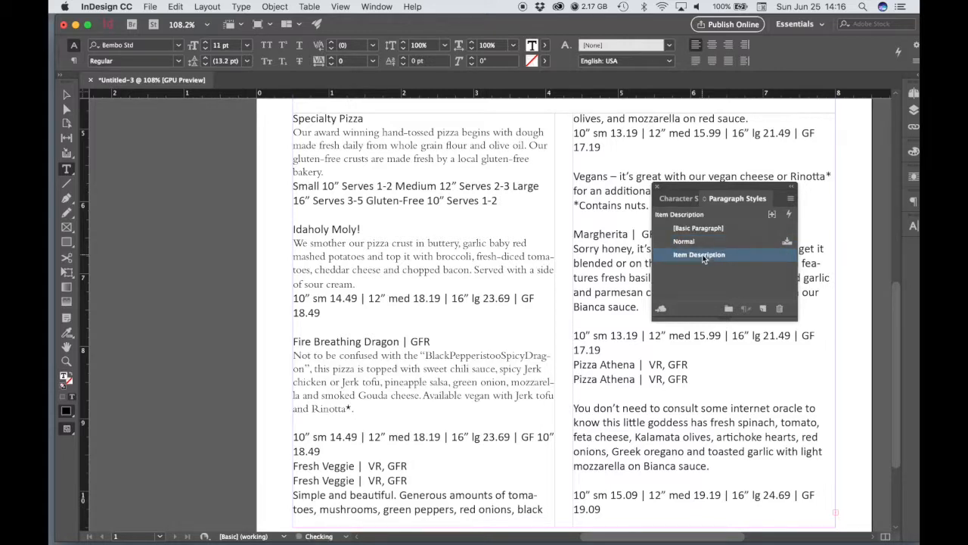
{"action": "left_click", "coordinate": [692, 438]}
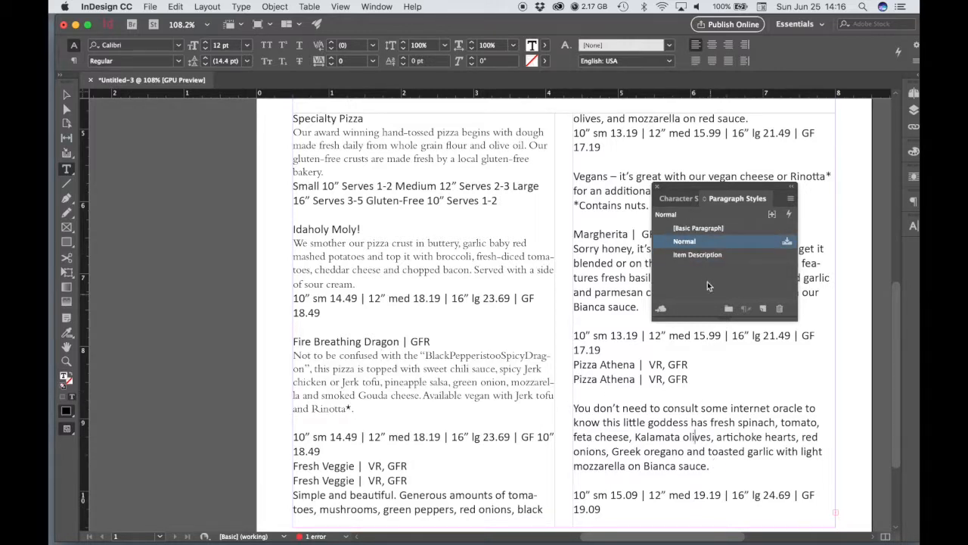
{"action": "left_click", "coordinate": [700, 255]}
{"action": "left_click", "coordinate": [607, 273]}
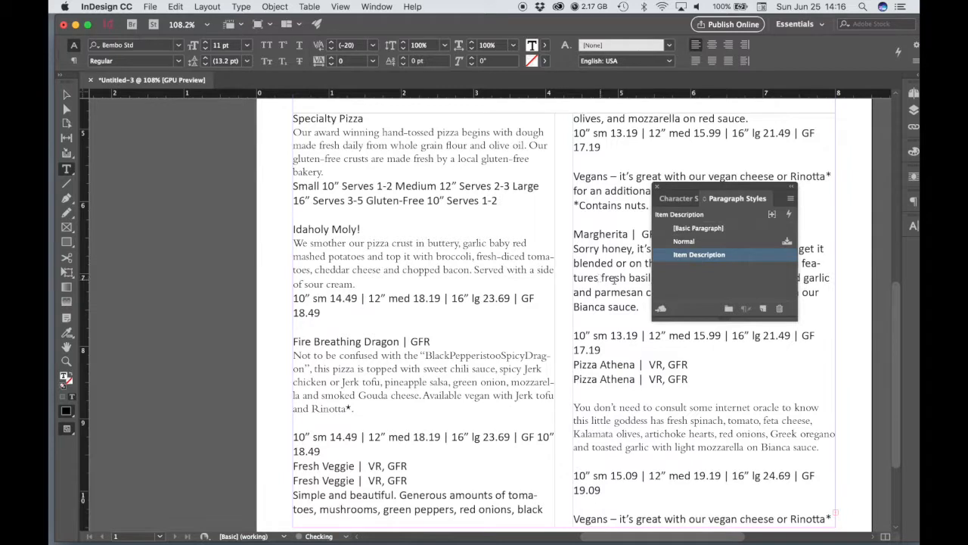
{"action": "left_click", "coordinate": [694, 256]}
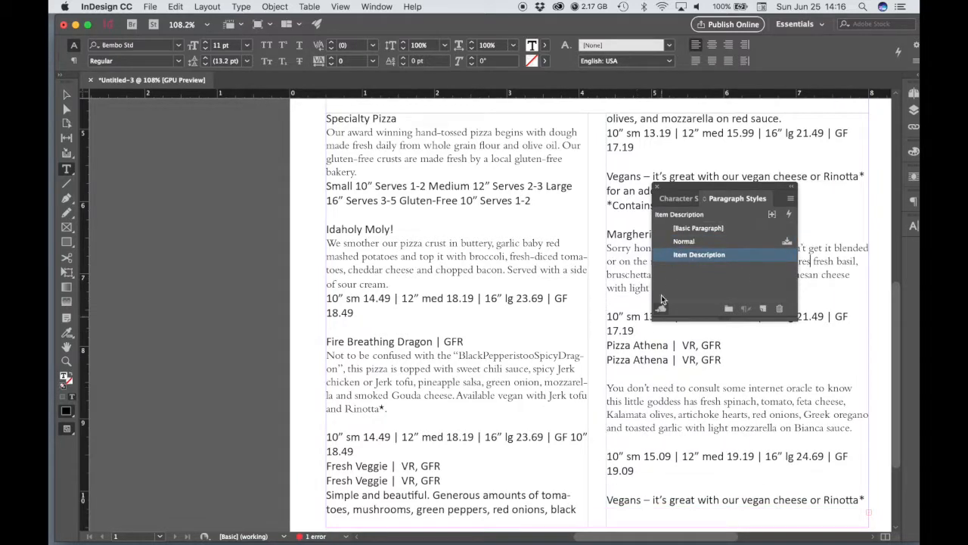
Edit the Item Description paragraph style to a 12 pt font size and turn on the preview of the change
{"action": "left_click_drag", "start_coordinate": [688, 191], "coordinate": [730, 201]}
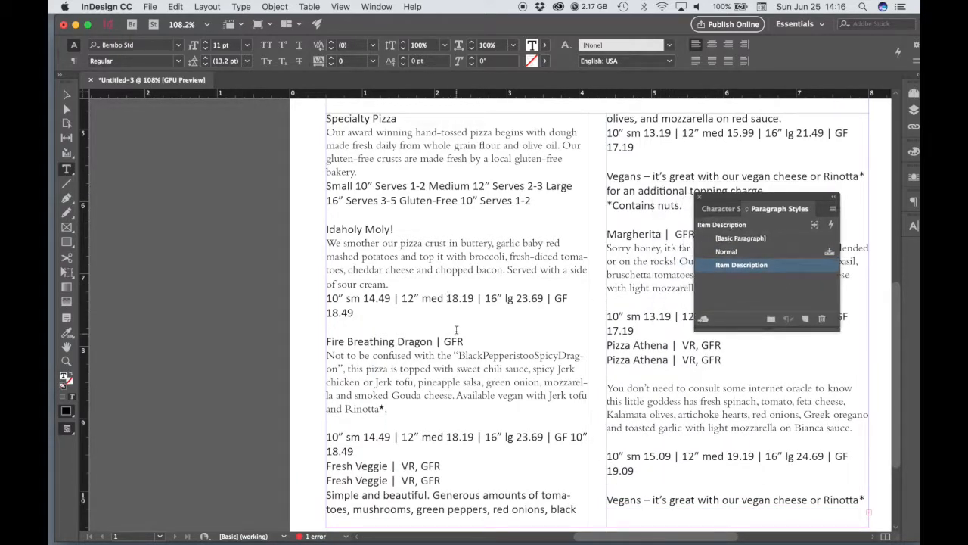
{"action": "scroll", "coordinate": [476, 284], "scroll_direction": "up", "scroll_amount": 2}
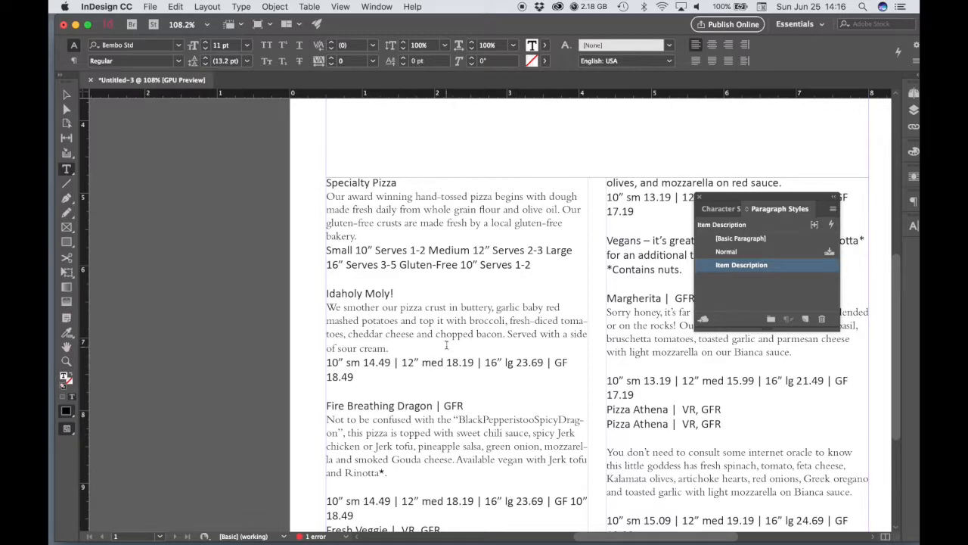
{"action": "double_click", "coordinate": [745, 265]}
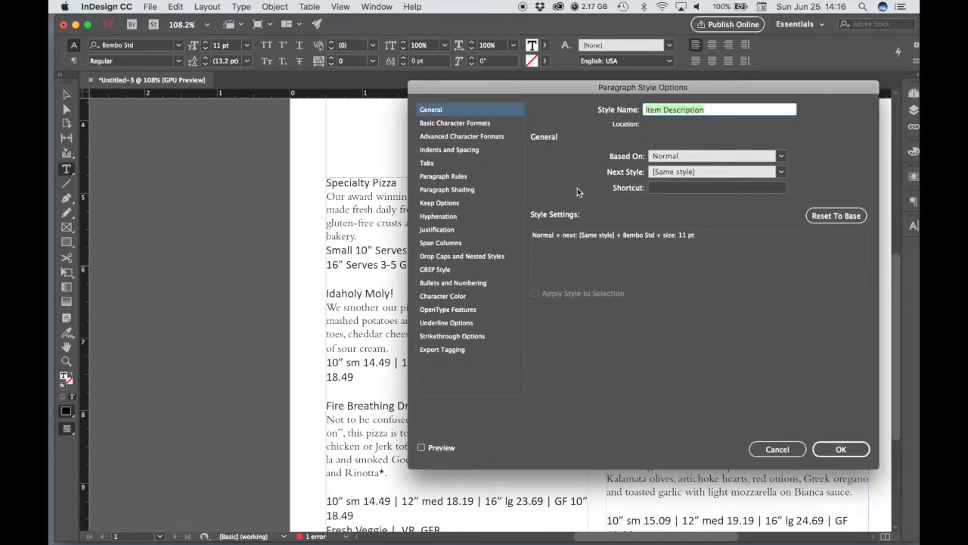
{"action": "left_click", "coordinate": [461, 124]}
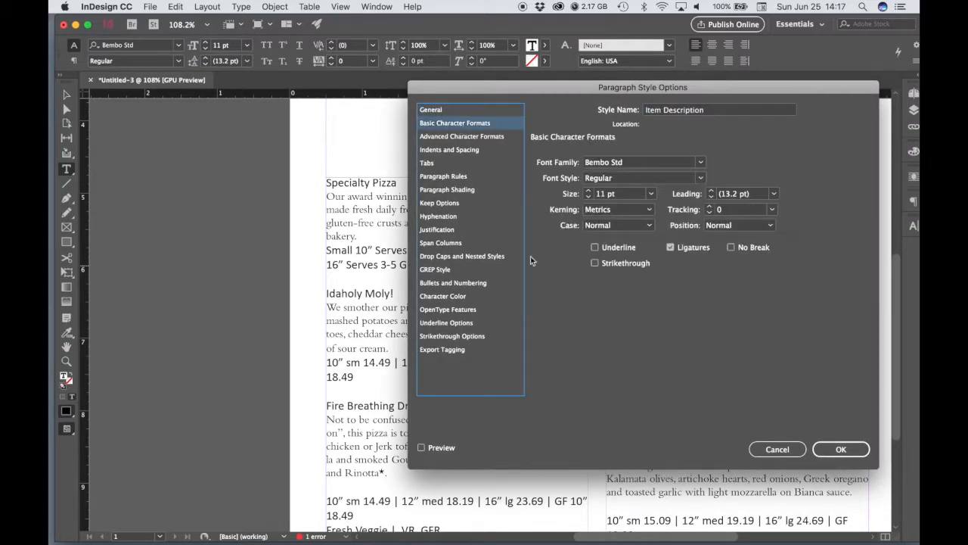
{"action": "left_click", "coordinate": [648, 195]}
{"action": "left_click", "coordinate": [624, 272]}
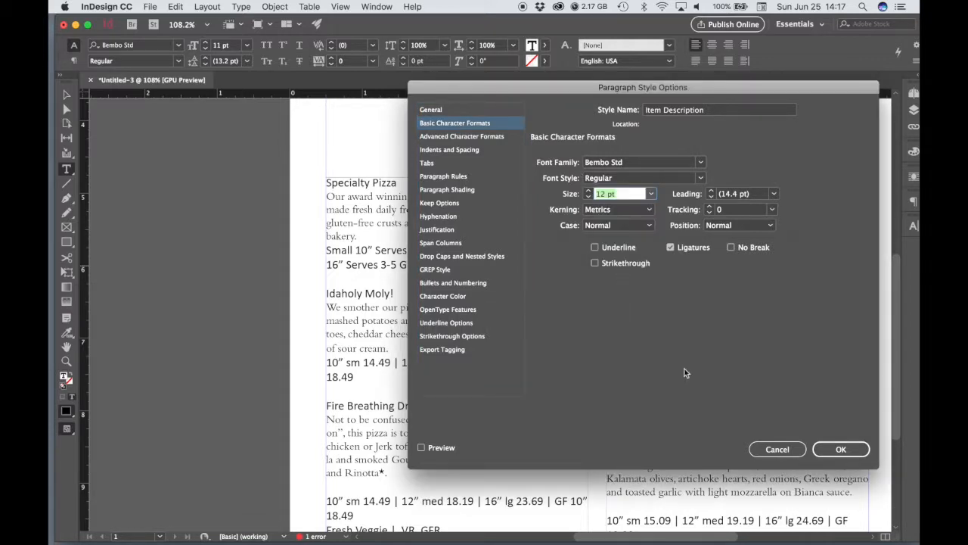
{"action": "left_click_drag", "start_coordinate": [480, 90], "coordinate": [639, 26]}
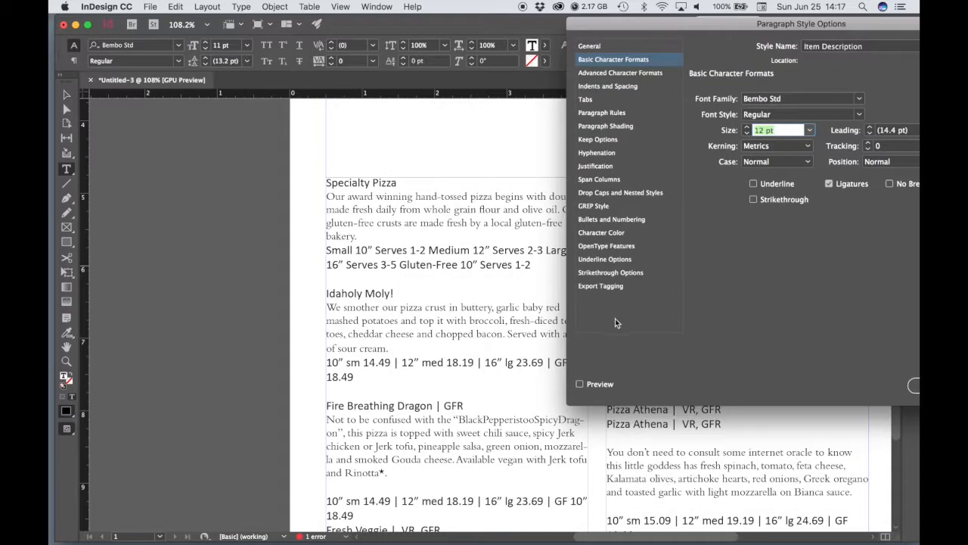
{"action": "left_click", "coordinate": [581, 384]}
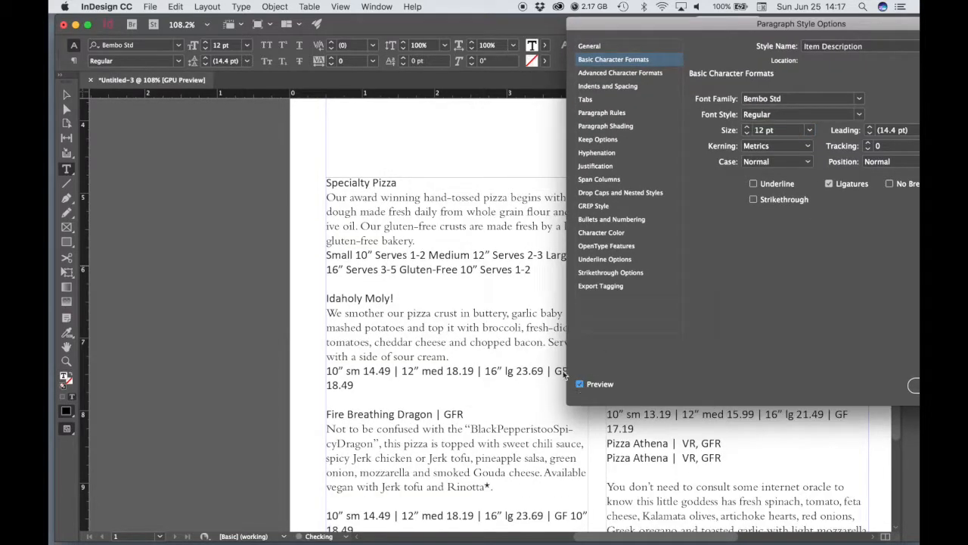
Change the font family of the Item Description style to Century Schoolbook
{"action": "left_click_drag", "start_coordinate": [691, 35], "coordinate": [612, 91]}
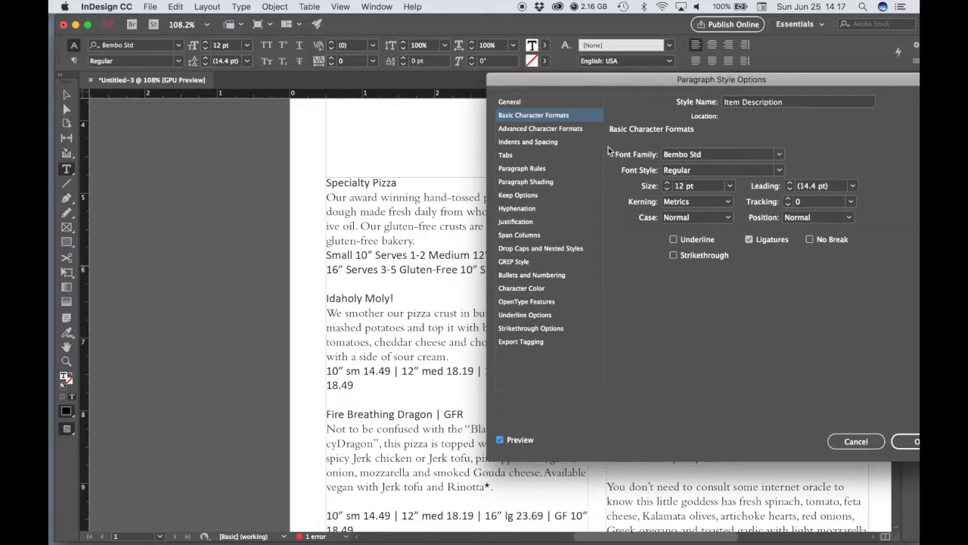
{"action": "left_click", "coordinate": [780, 156]}
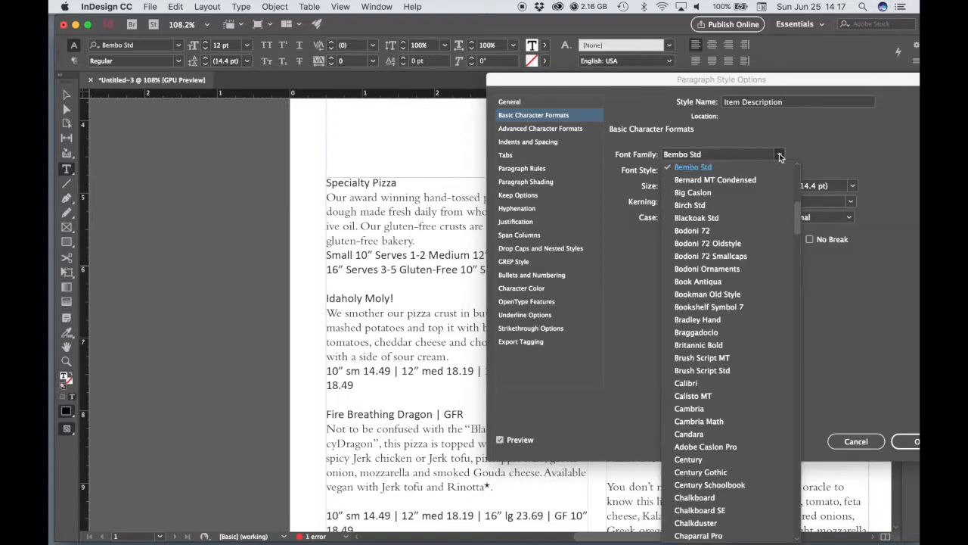
{"action": "left_click", "coordinate": [698, 488]}
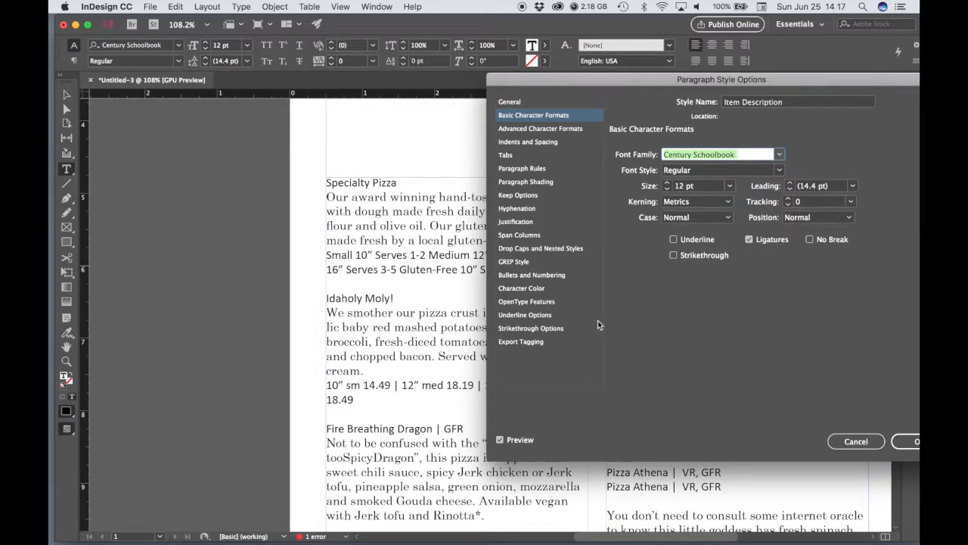